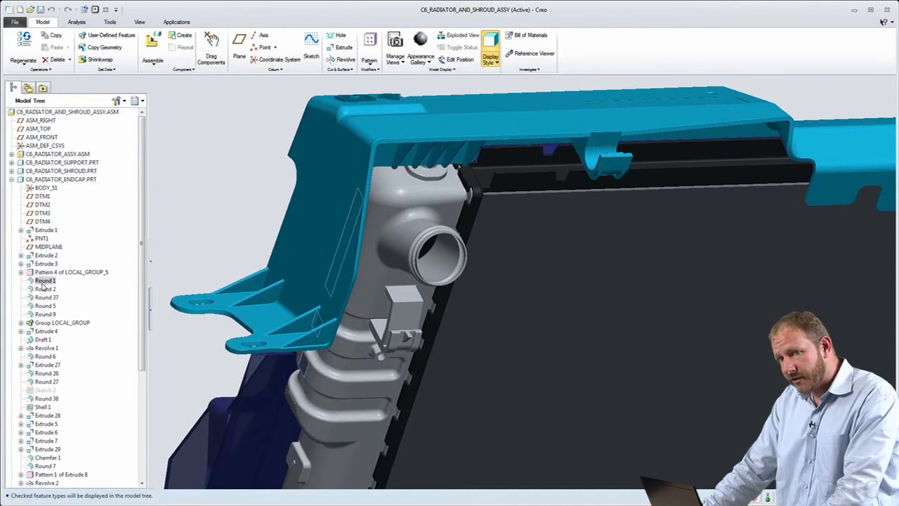
# Switch to the direct modelling application and open c6_radiator_endcap.prt from the DMA folder.
pyautogui.click(42, 365)
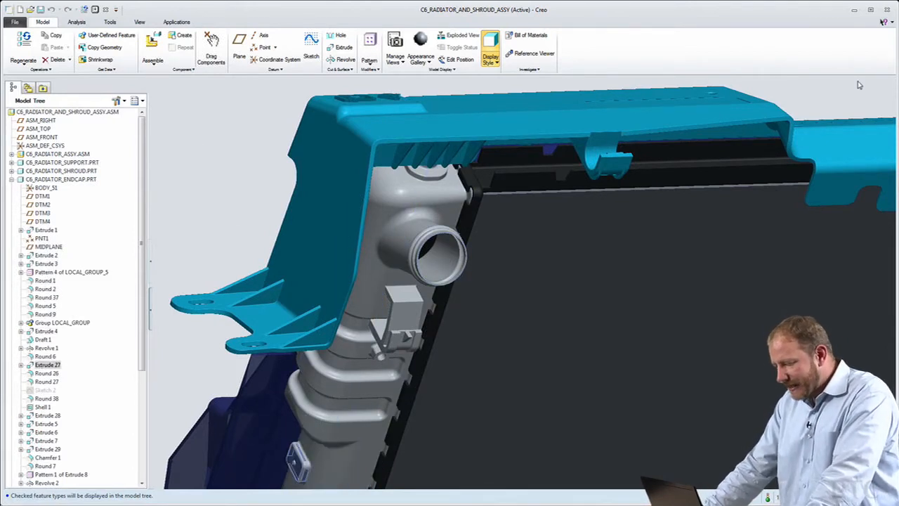
pyautogui.click(855, 11)
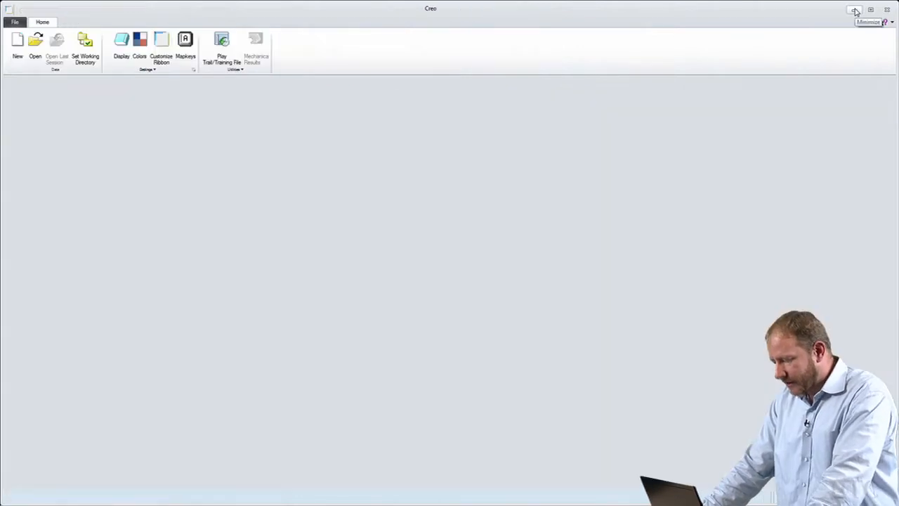
pyautogui.click(36, 43)
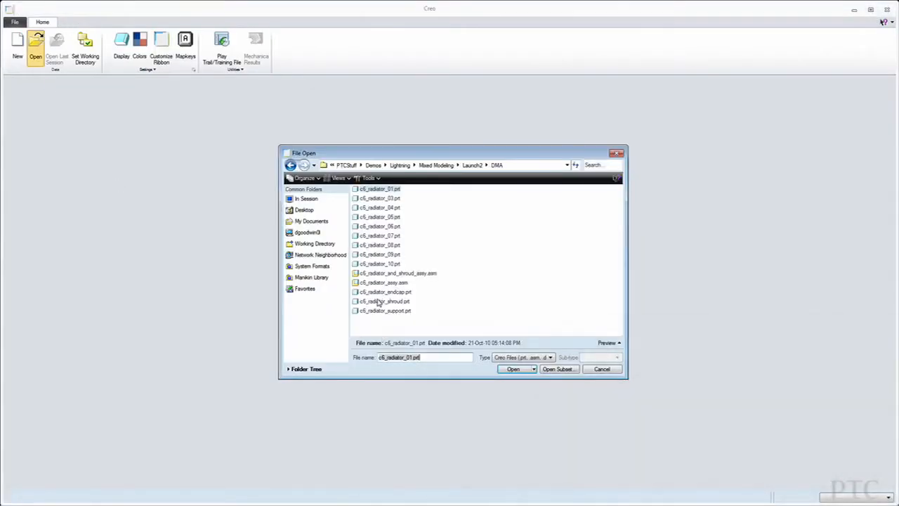
pyautogui.doubleClick(380, 293)
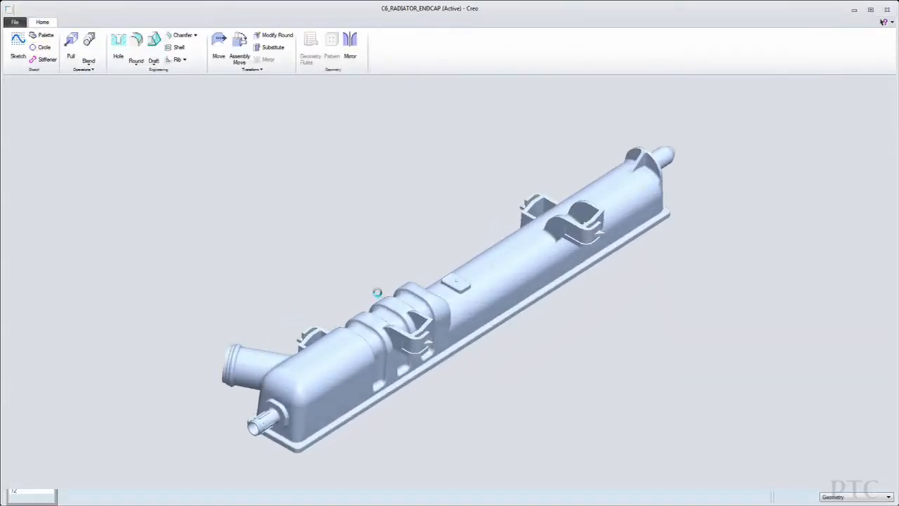
# Select the whole clip bracket nearest the large hose pipe and move it about 1.93 along the end cap, away from the pipe.
pyautogui.moveTo(378, 296); pyautogui.dragTo(462, 358, button='middle')
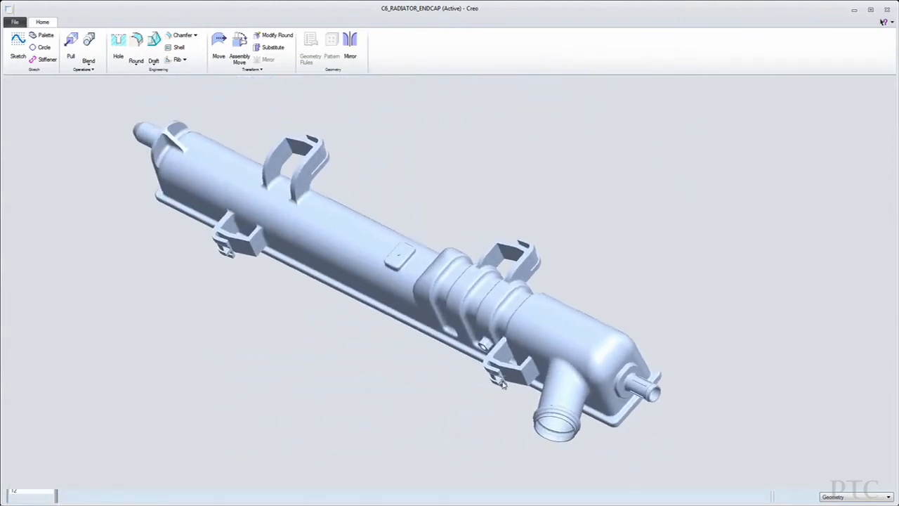
pyautogui.scroll(-5, 521, 378)
pyautogui.scroll(-5, 521, 378)
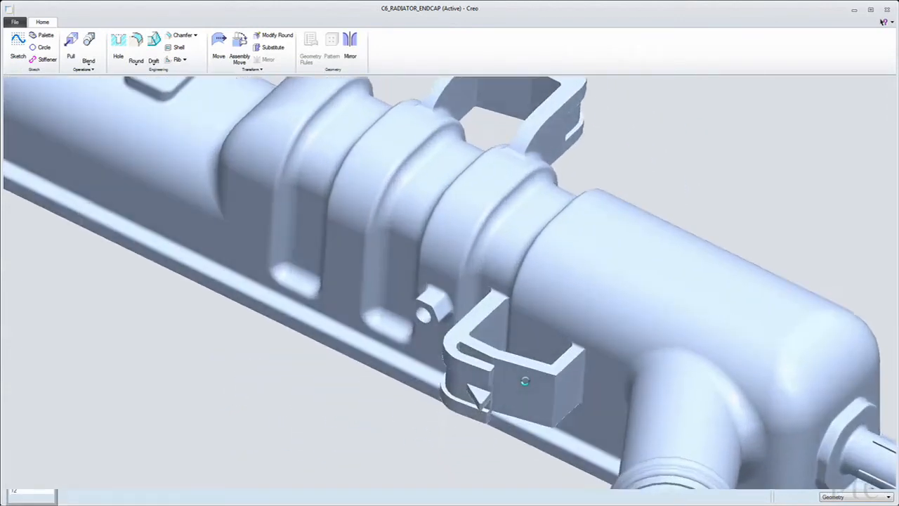
pyautogui.click(549, 385)
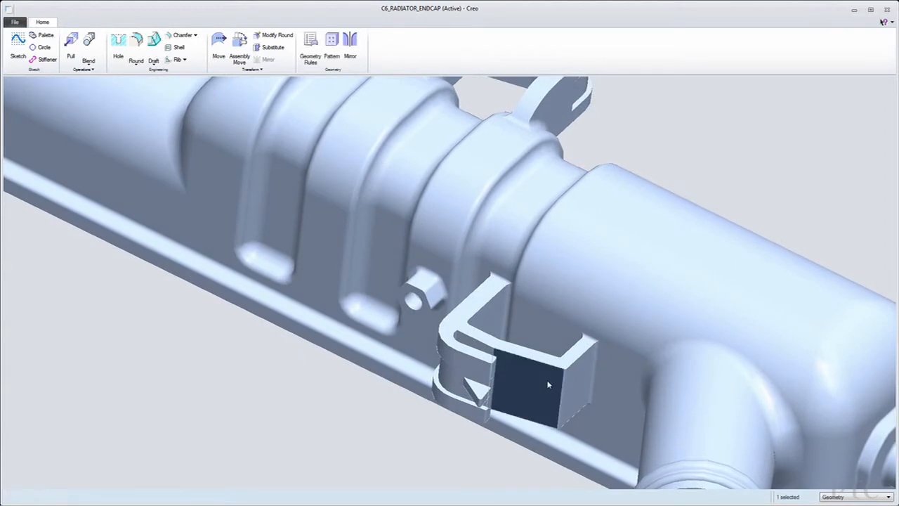
pyautogui.click(610, 360)
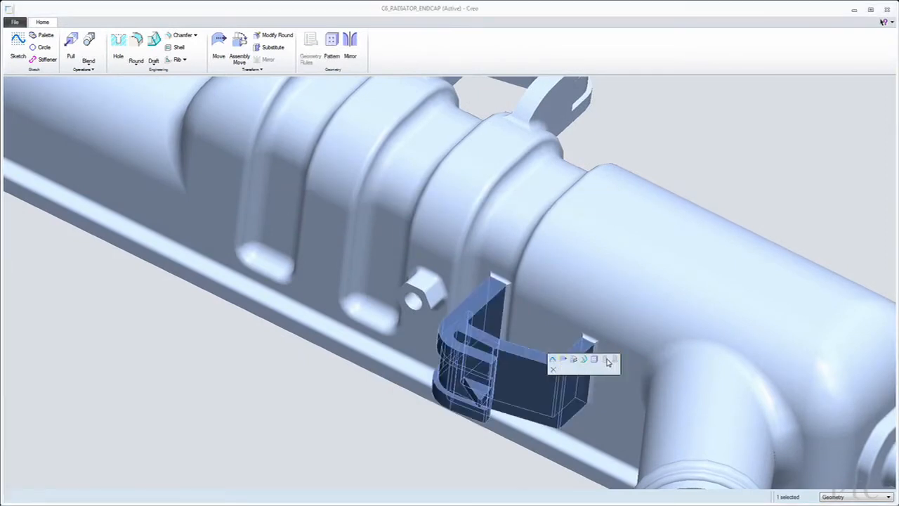
pyautogui.click(562, 360)
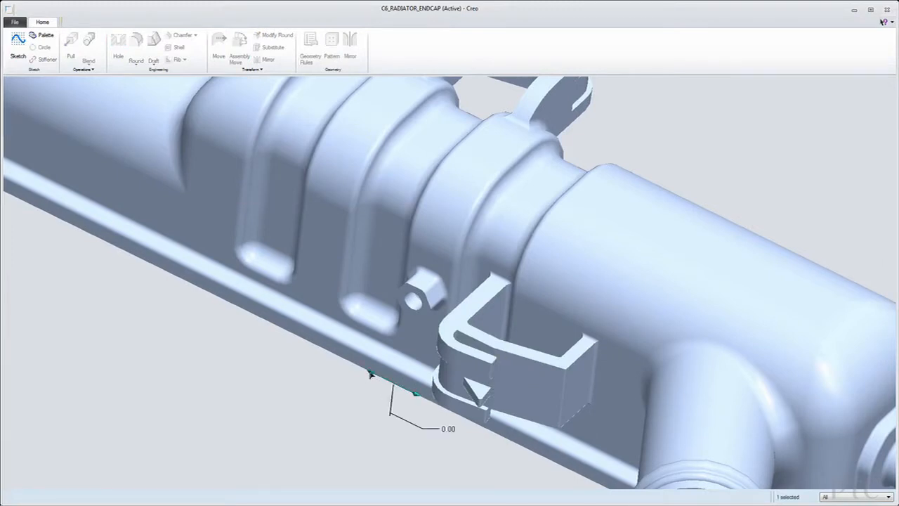
pyautogui.moveTo(315, 353); pyautogui.dragTo(210, 287)
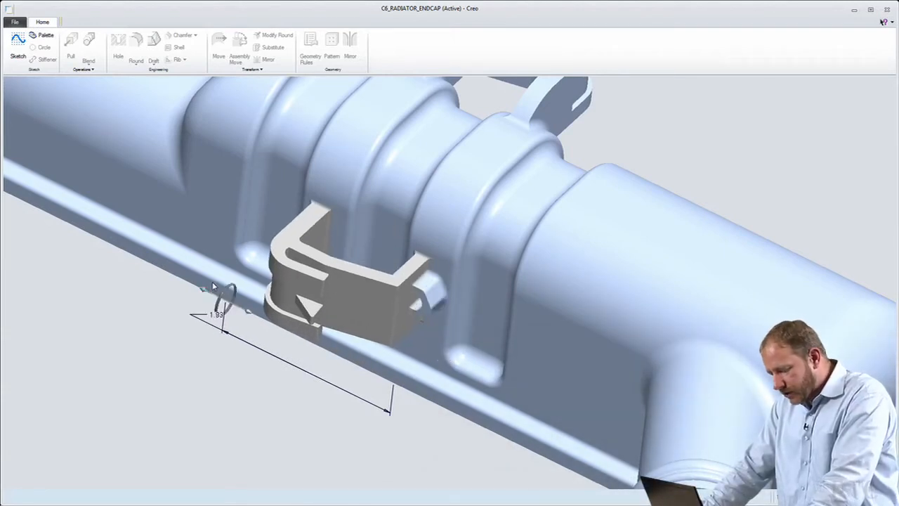
# Refine the bracket's position along the end cap and set its move distance to 2.5.
pyautogui.scroll(3, 209, 282)
pyautogui.scroll(2, 201, 293)
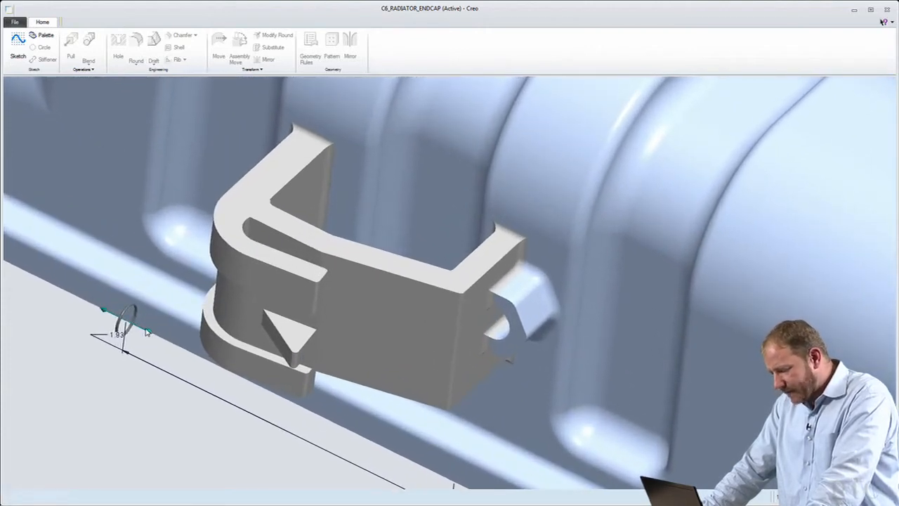
pyautogui.moveTo(149, 332); pyautogui.dragTo(159, 342)
pyautogui.scroll(-3, 201, 345)
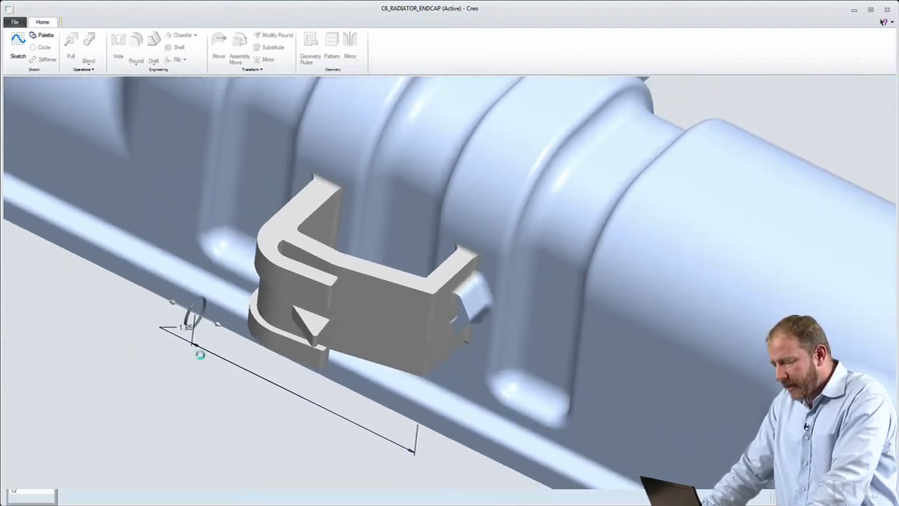
pyautogui.scroll(-2, 204, 339)
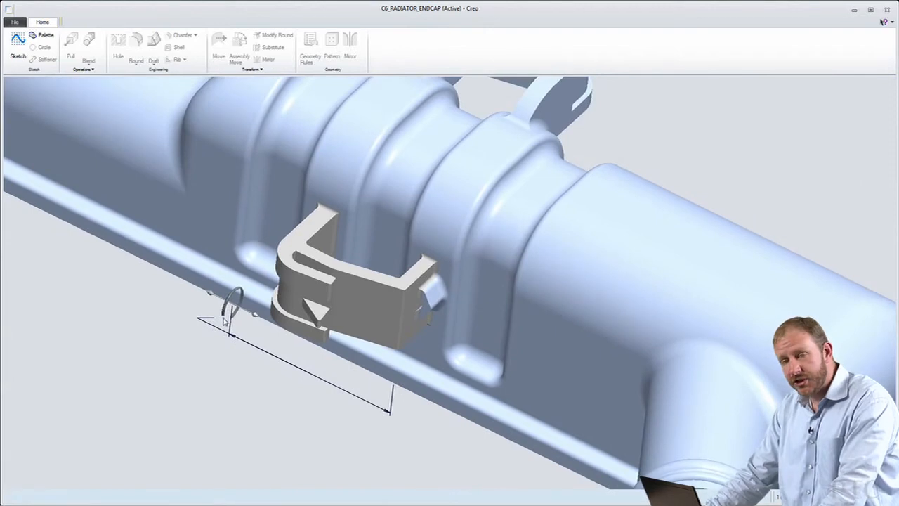
pyautogui.write('2.5')
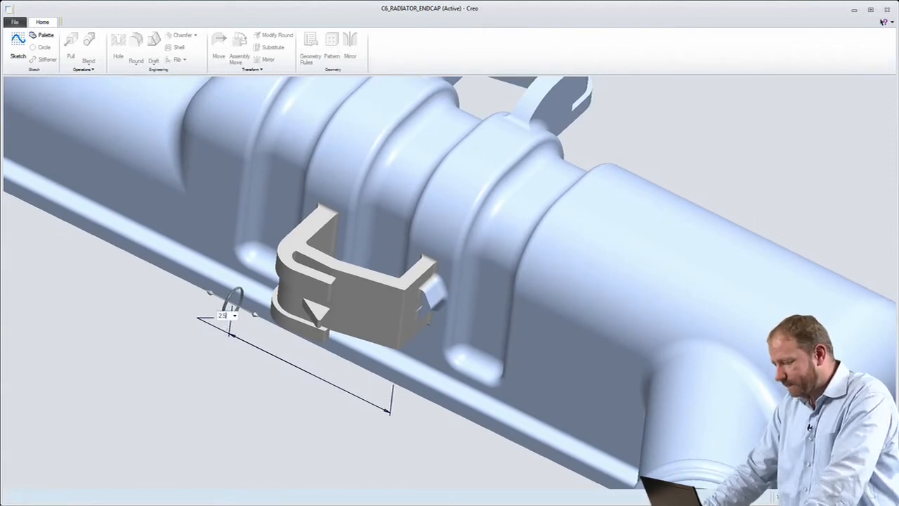
pyautogui.press('Return')
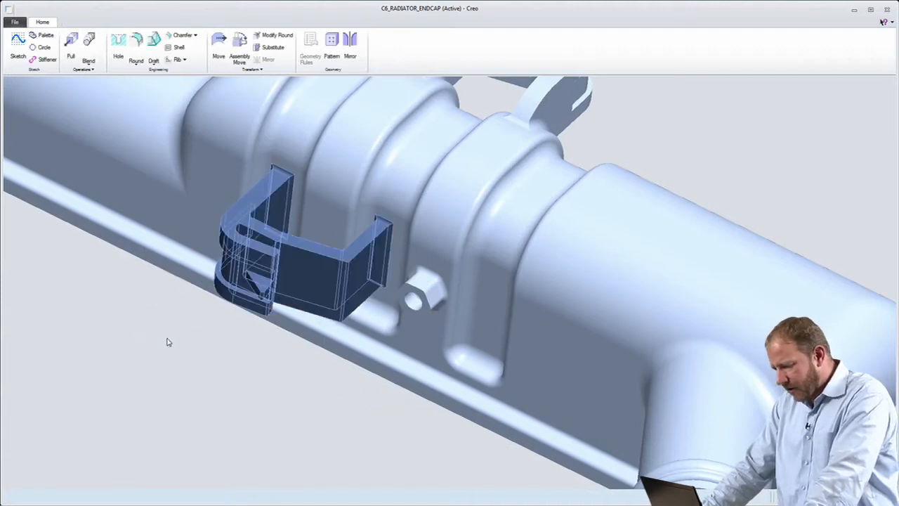
# Use Assembly Move to relocate the small hose fitting with its flange from the end wall onto the end cap's long side wall.
pyautogui.hotkey('ctrl', 'd')
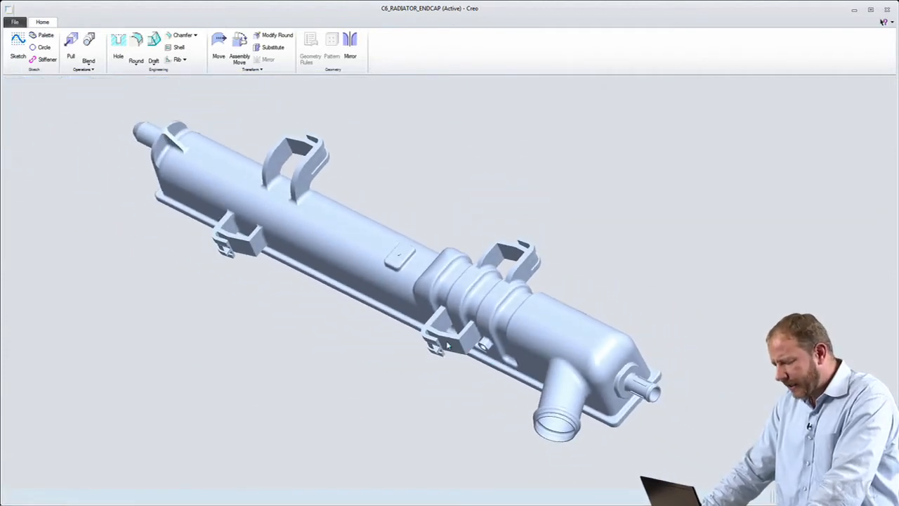
pyautogui.press('1')
pyautogui.press('2')
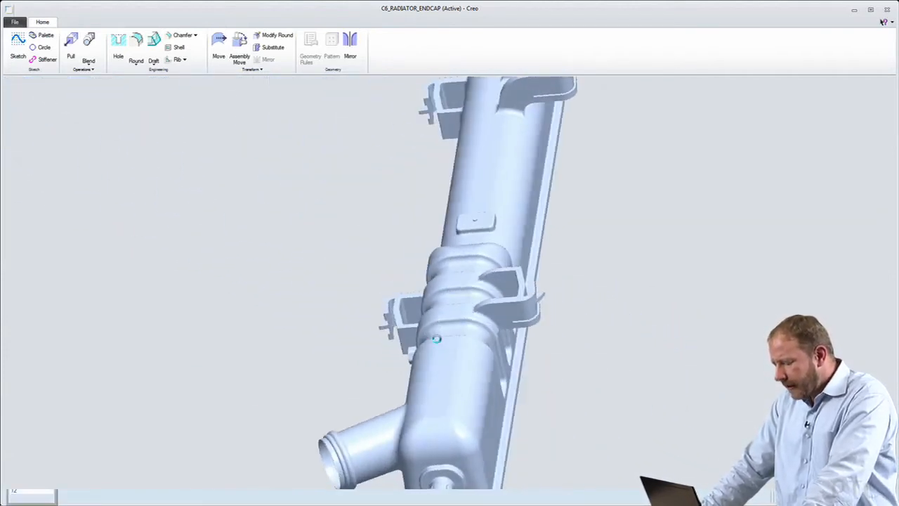
pyautogui.scroll(-7, 284, 404)
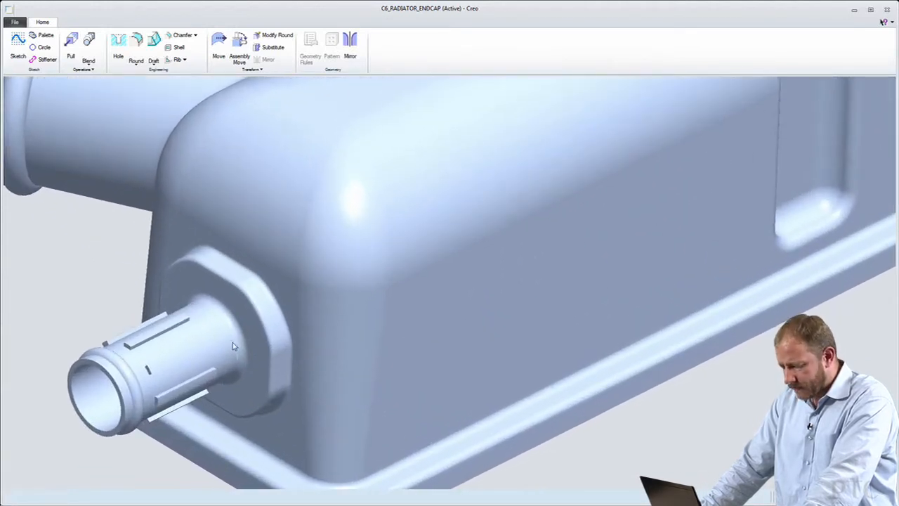
pyautogui.click(230, 346)
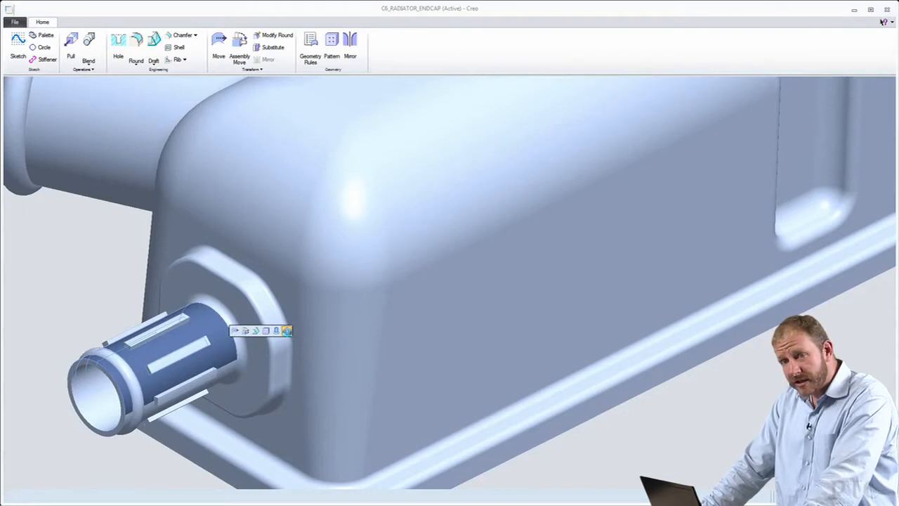
pyautogui.click(256, 331)
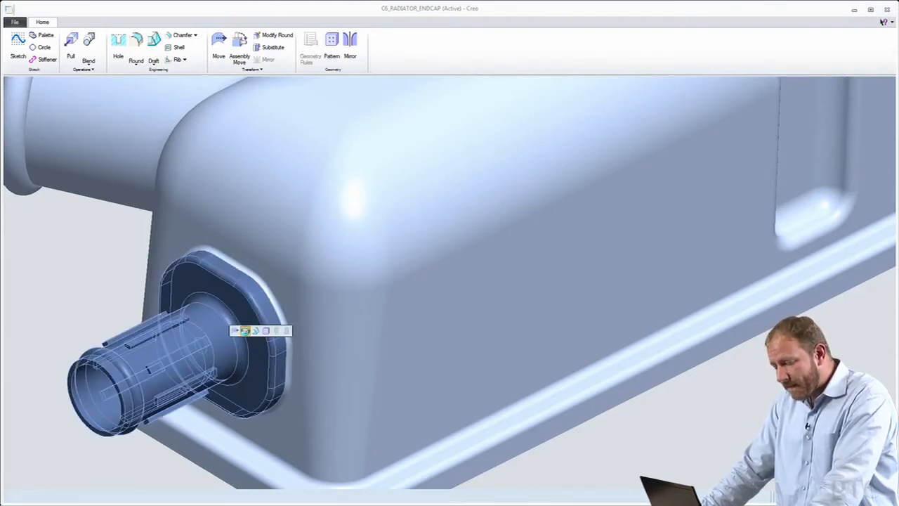
pyautogui.click(244, 330)
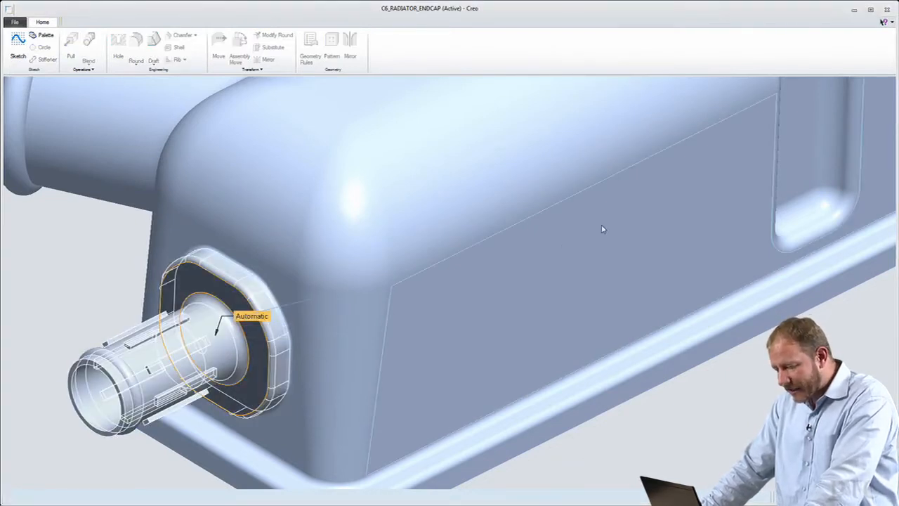
pyautogui.middleClick(652, 209)
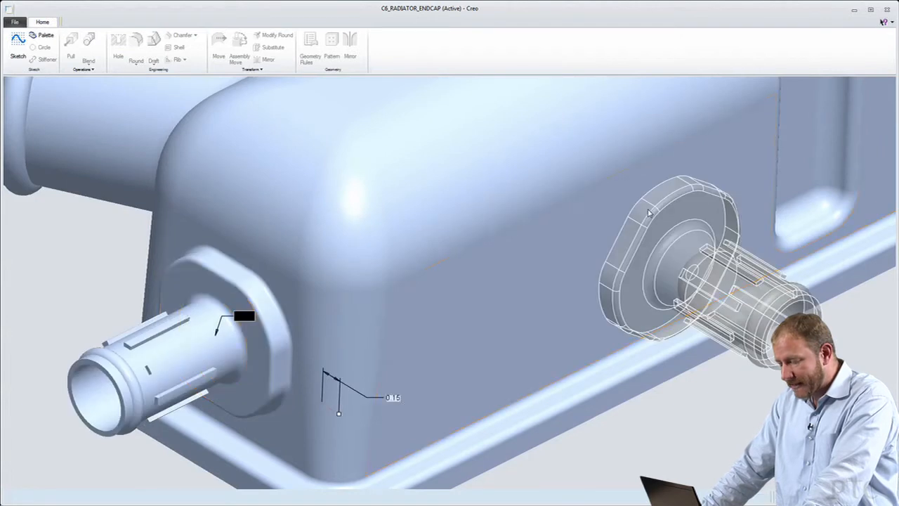
# Constrain the fitting's upper flange flat to the base rim and its side flat to the end wall, completing the relocation.
pyautogui.click(627, 245)
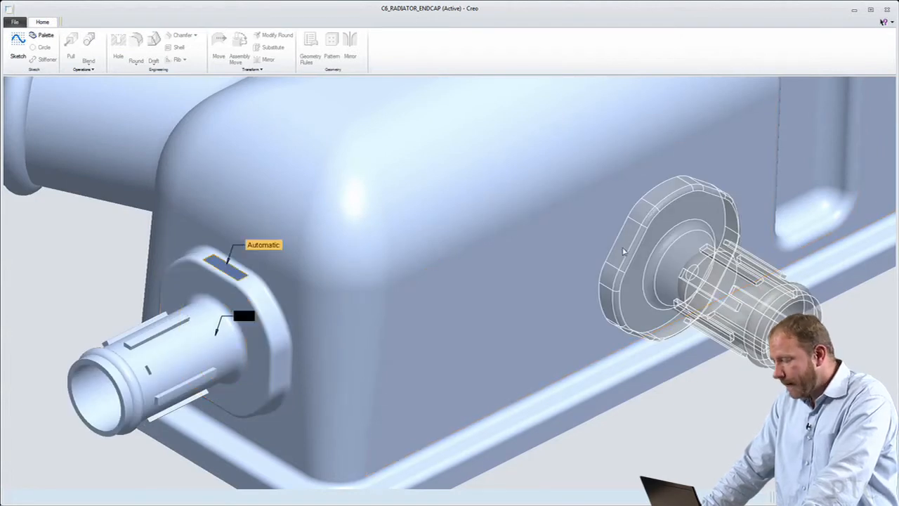
pyautogui.click(608, 373)
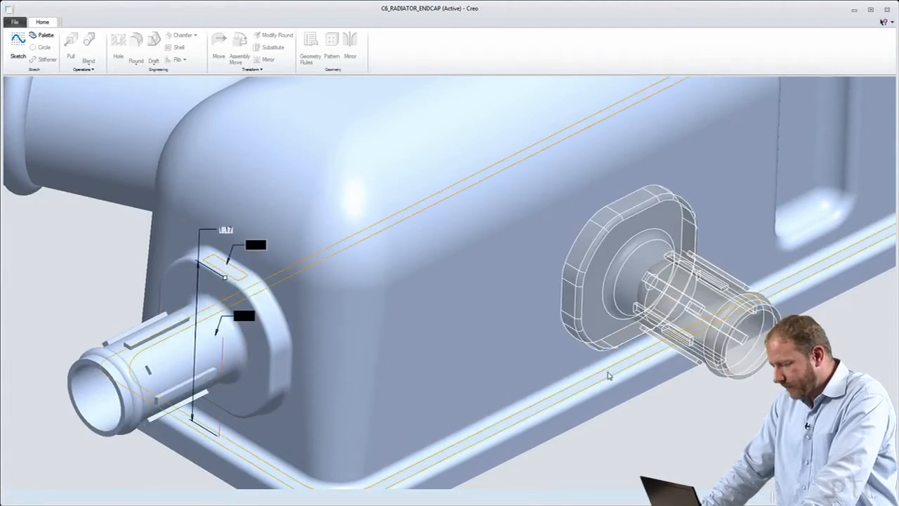
pyautogui.click(571, 301)
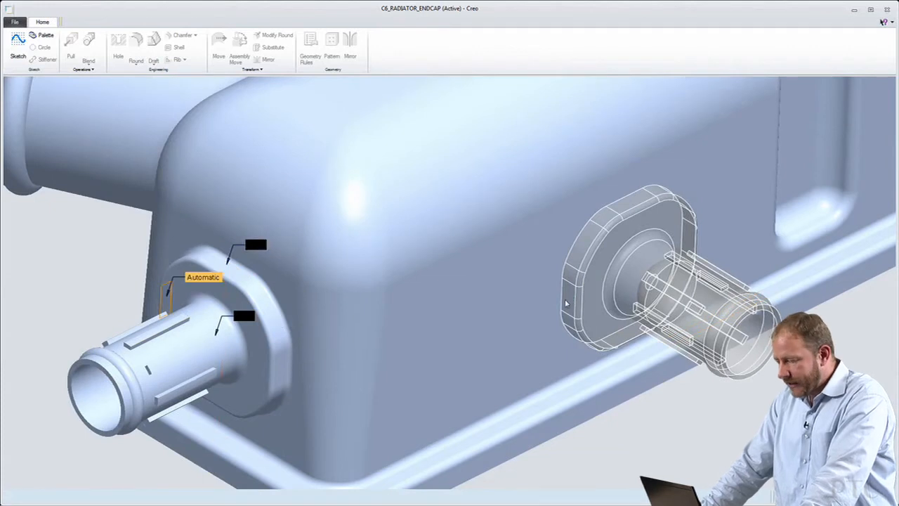
pyautogui.click(288, 419)
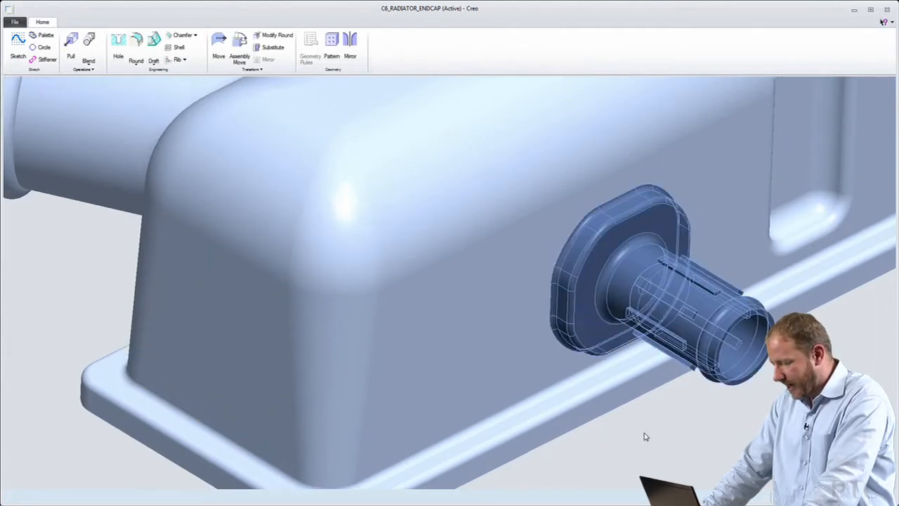
pyautogui.scroll(-8, 636, 446)
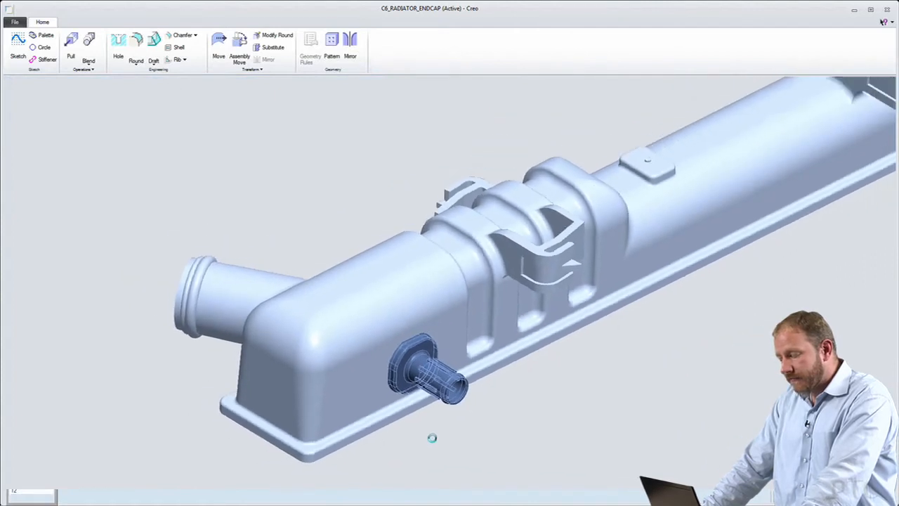
pyautogui.click(430, 438)
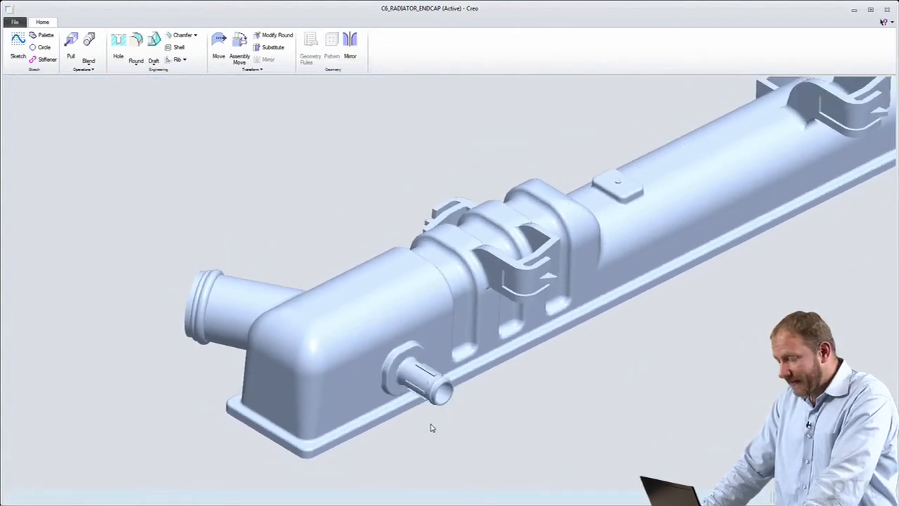
# Place a stiffener profile across the tube's crown beside the rectangular pad, with an offset of about 0.88.
pyautogui.scroll(8, 430, 425)
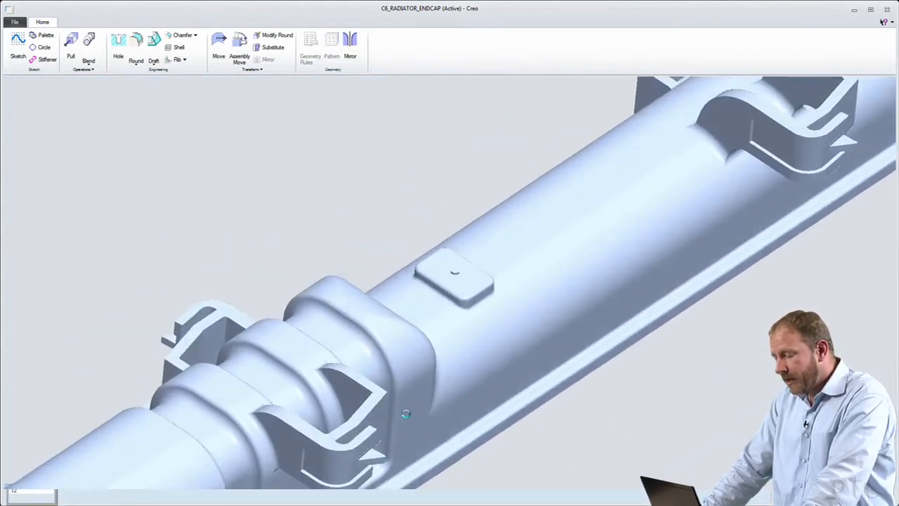
pyautogui.click(43, 59)
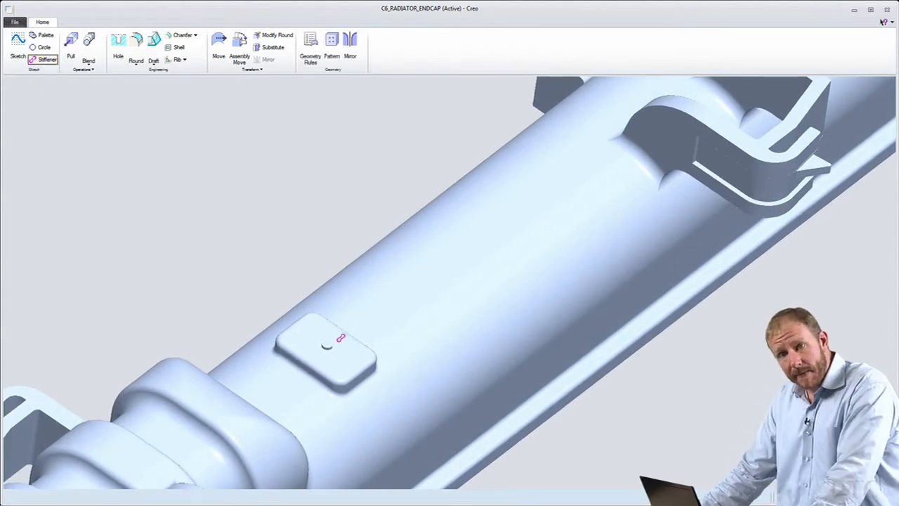
pyautogui.click(339, 337)
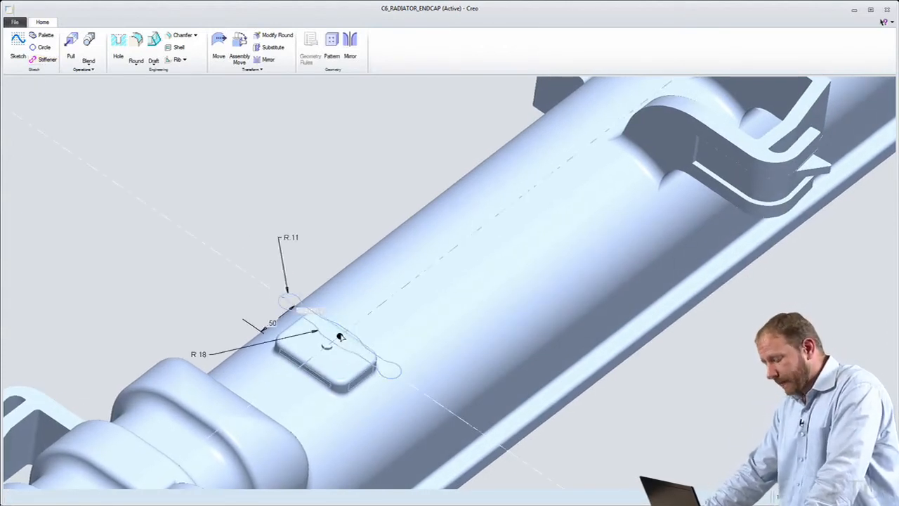
pyautogui.moveTo(339, 336); pyautogui.dragTo(365, 316)
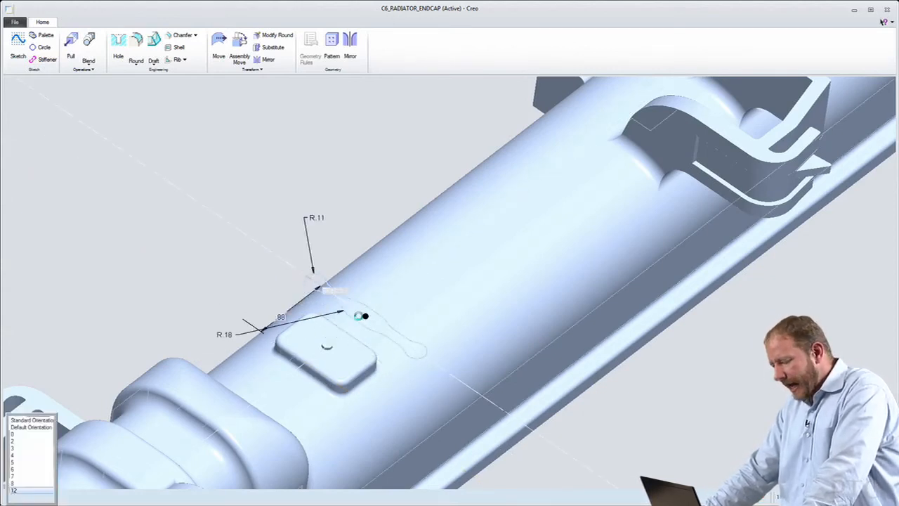
# Turn the stiffener profile beside the rectangular pad into a solid rib joined to the tube.
pyautogui.scroll(5, 359, 316)
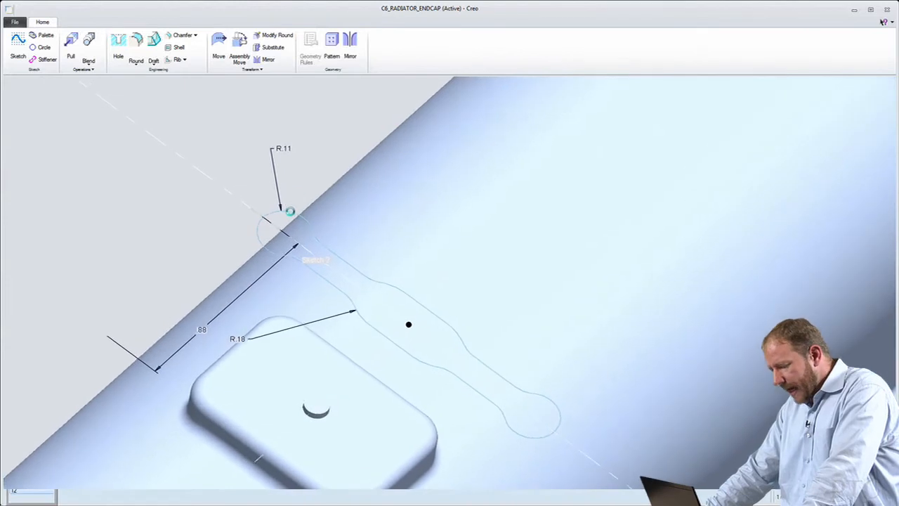
pyautogui.click(289, 211)
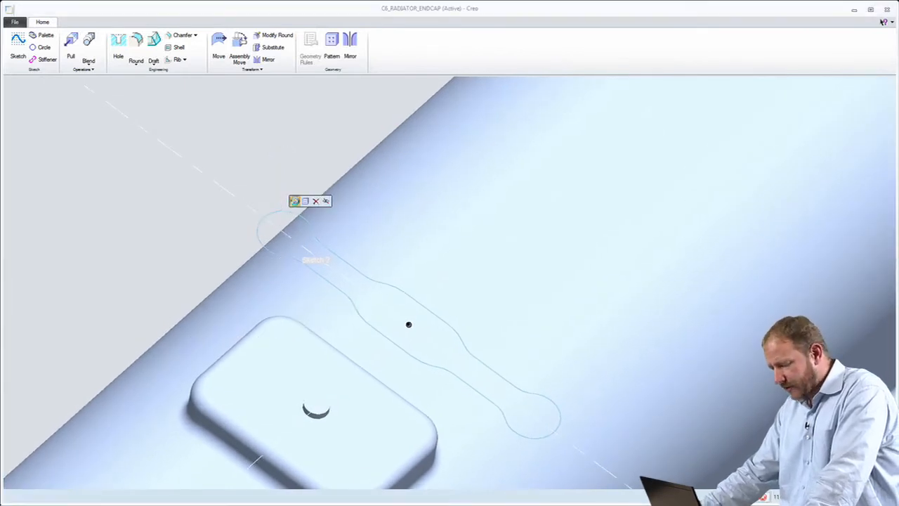
pyautogui.click(294, 201)
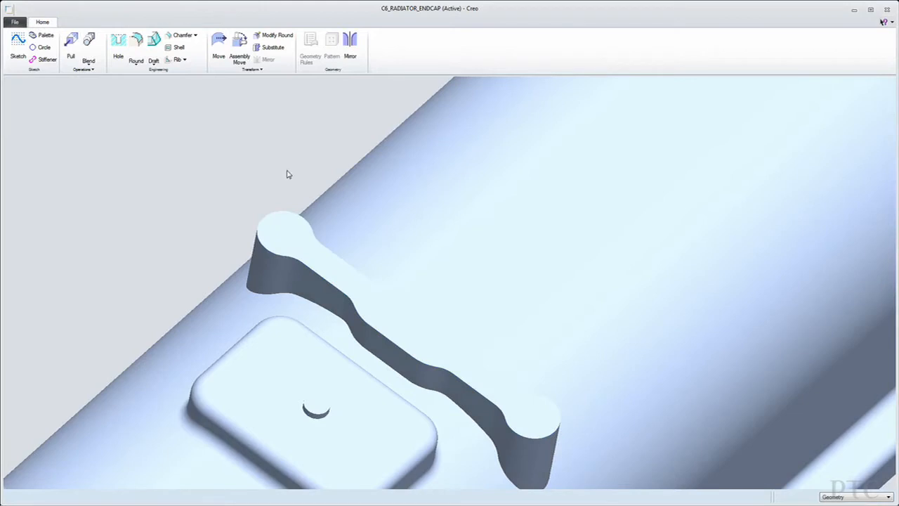
# Draft the stiffener rib's side walls by about 7 degrees, with its top face as the draft hinge.
pyautogui.click(277, 234)
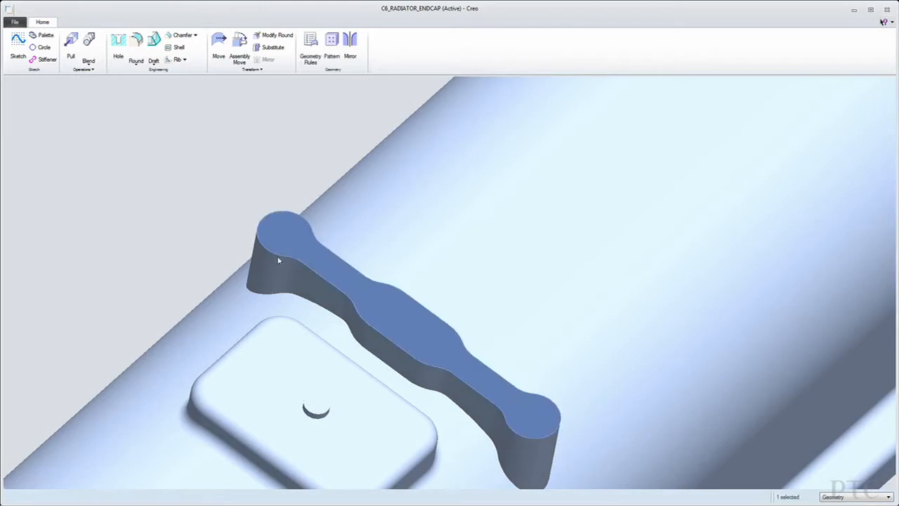
pyautogui.click(279, 258)
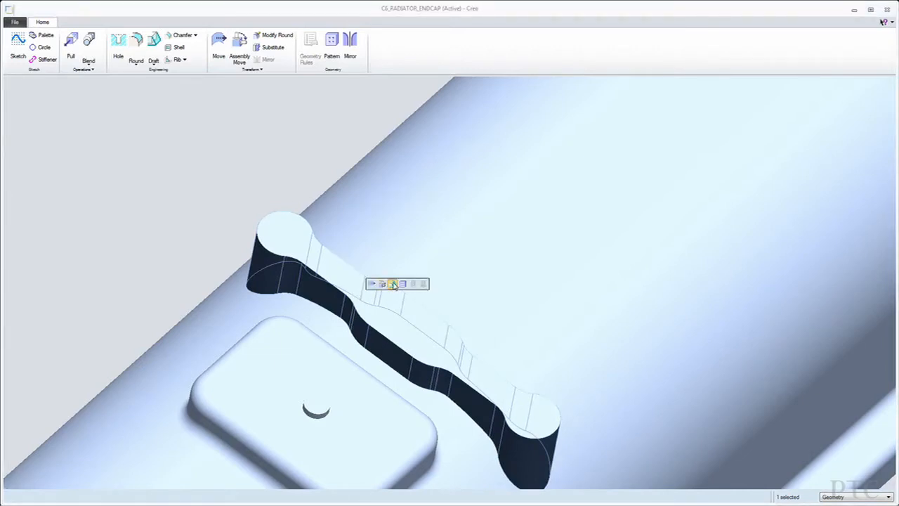
pyautogui.click(394, 284)
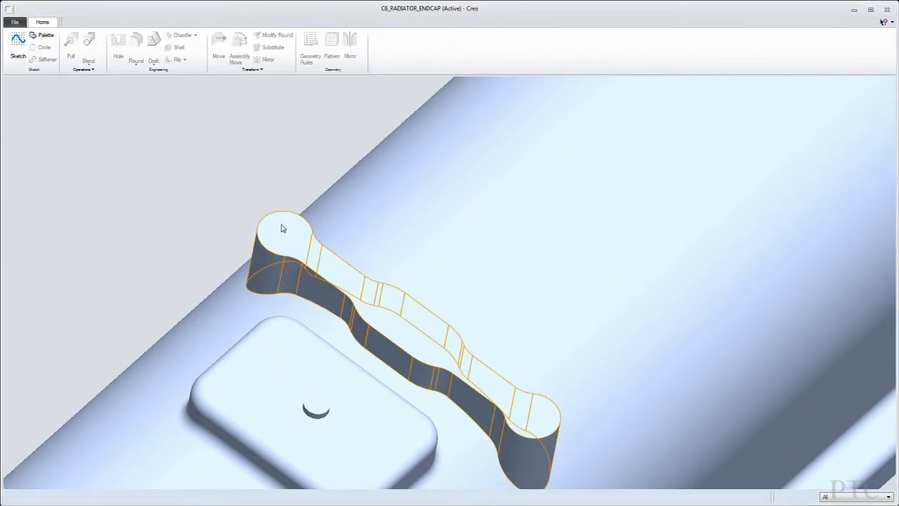
pyautogui.click(281, 227)
pyautogui.moveTo(328, 256); pyautogui.dragTo(332, 255)
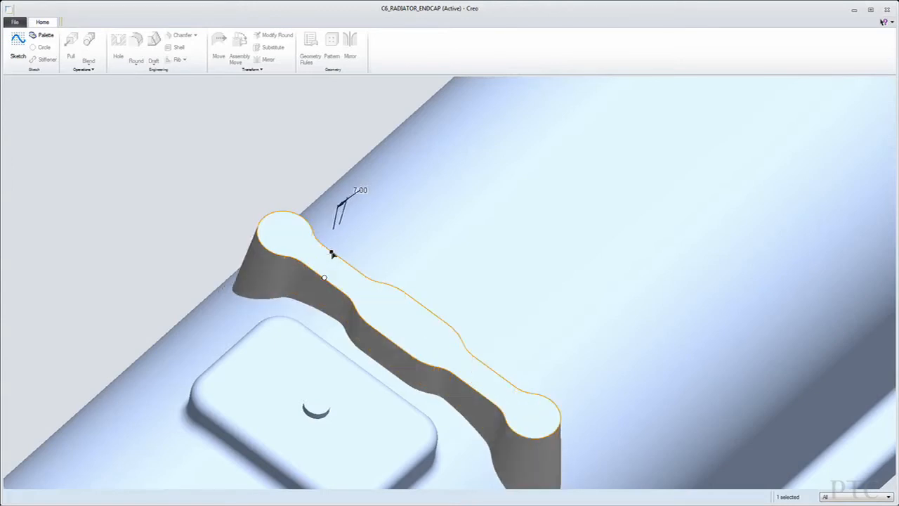
pyautogui.middleClick(297, 173)
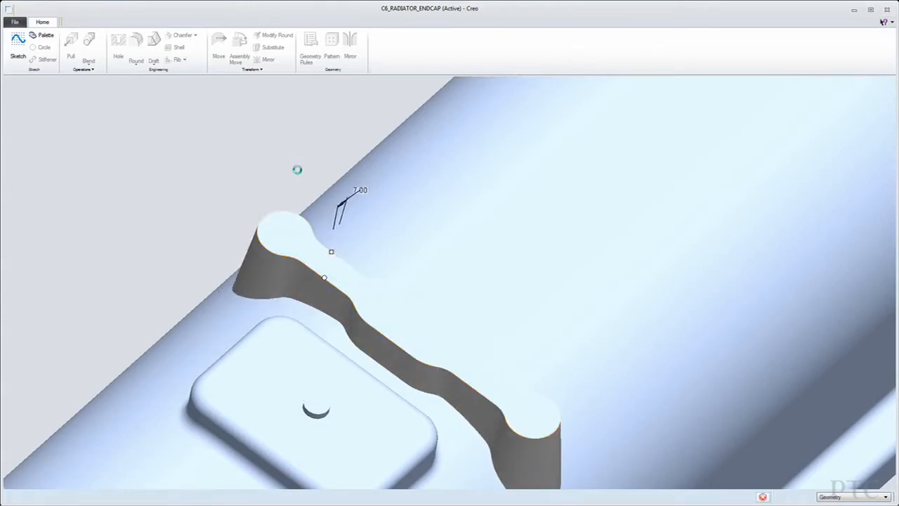
pyautogui.click(255, 163)
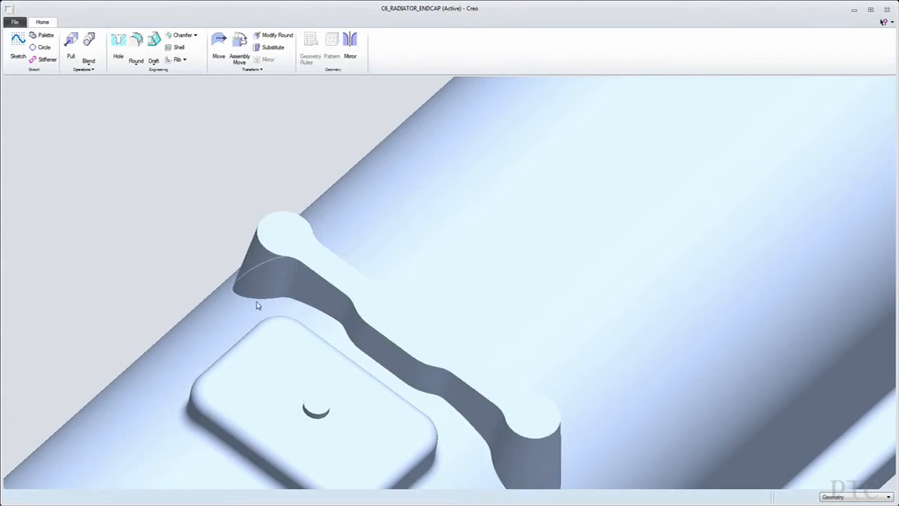
# Round the edge where the stiffener rib's base meets the tube with a radius of about .03.
pyautogui.click(257, 300)
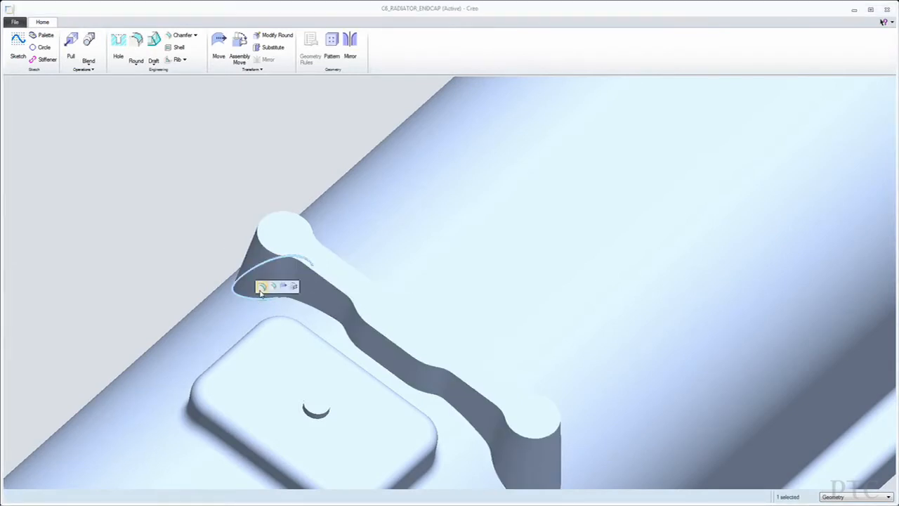
pyautogui.click(261, 286)
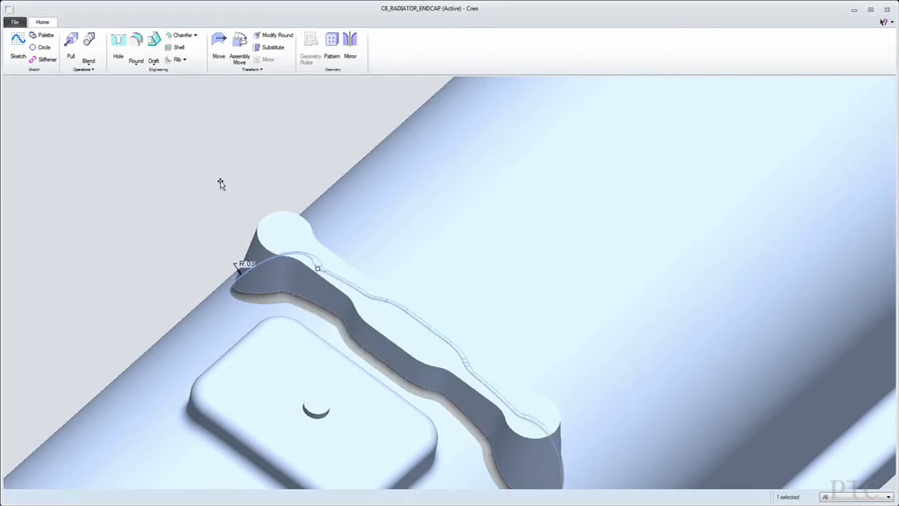
pyautogui.middleClick(220, 183)
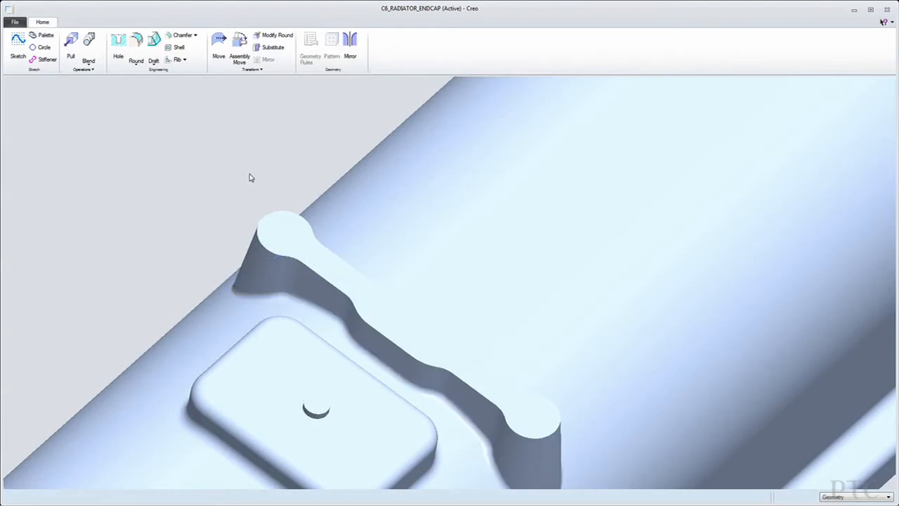
# Pattern the drafted and rounded stiffener rib geometry along the tube with a spacing of .75.
pyautogui.click(283, 236)
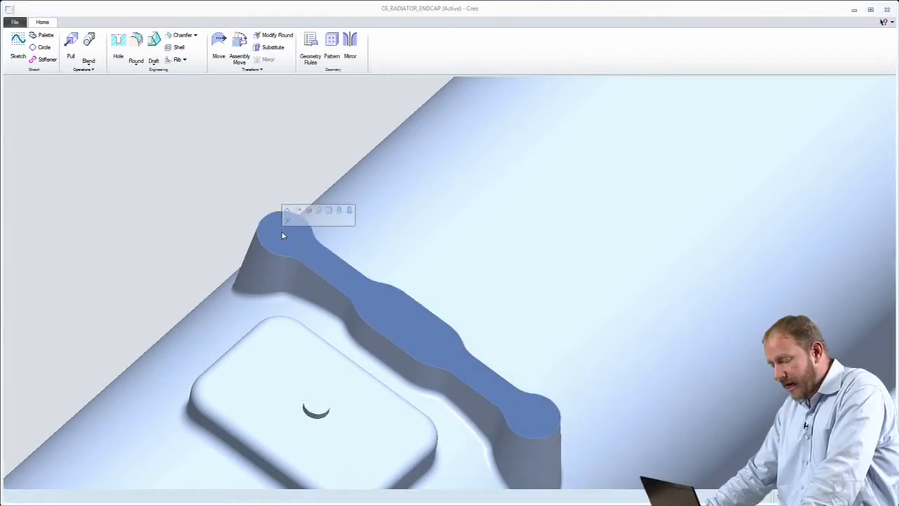
pyautogui.click(335, 213)
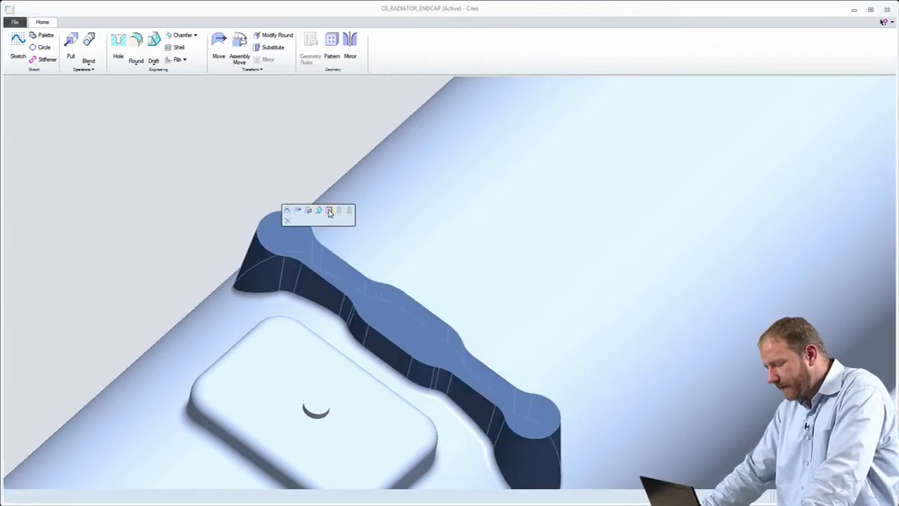
pyautogui.click(330, 213)
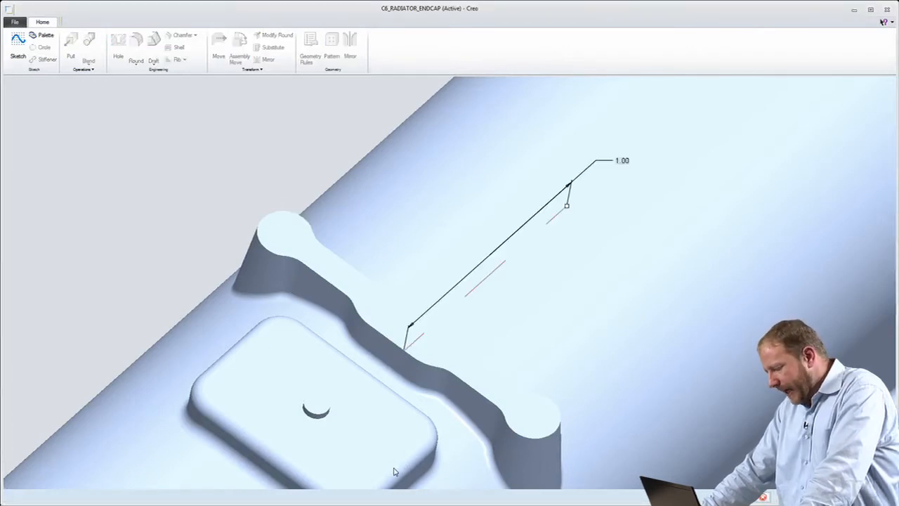
pyautogui.click(489, 266)
pyautogui.doubleClick(489, 266)
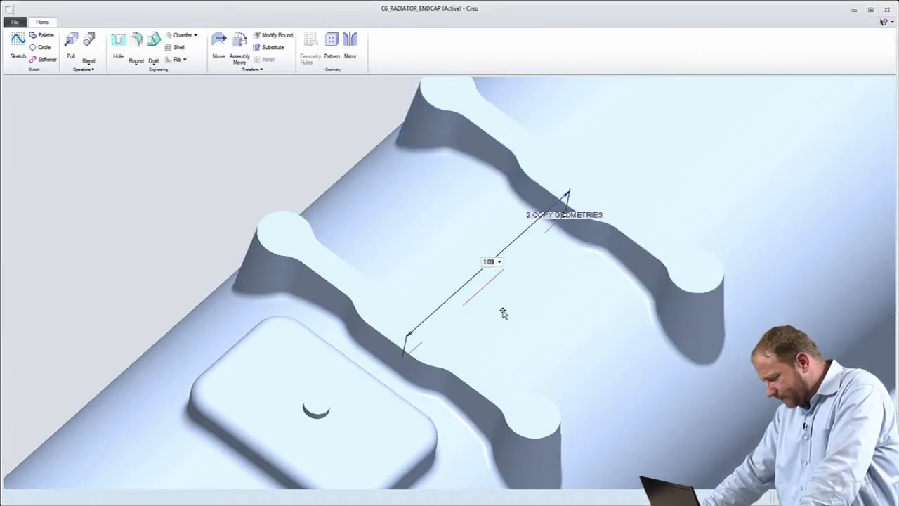
pyautogui.write('1')
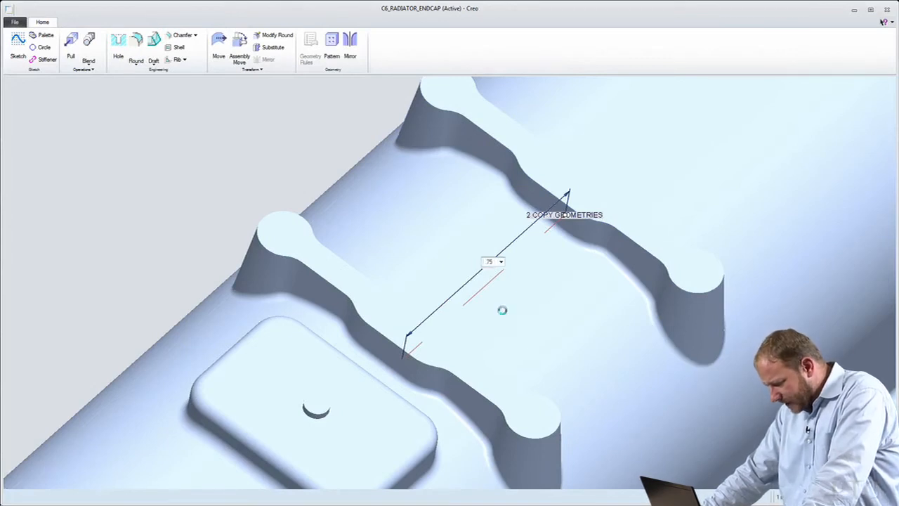
pyautogui.press('Return')
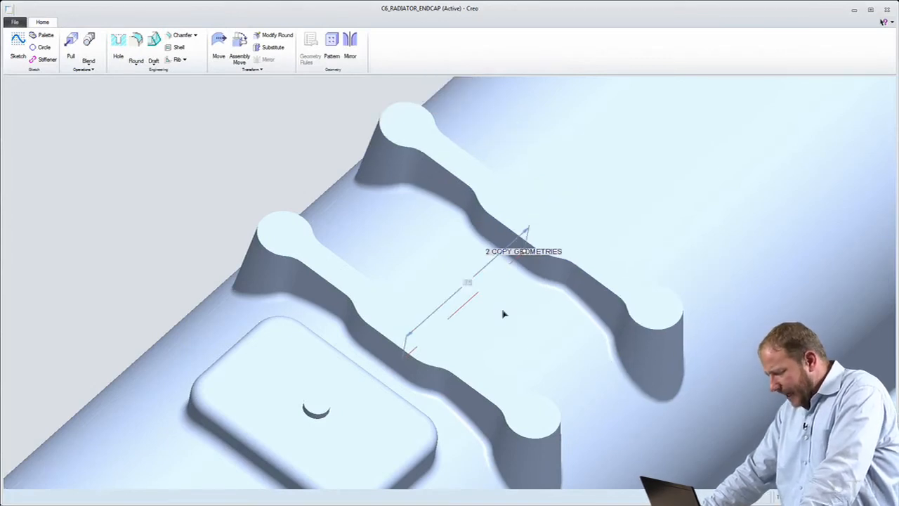
# Set the rib pattern to 5 copies and finish it.
pyautogui.click(490, 254)
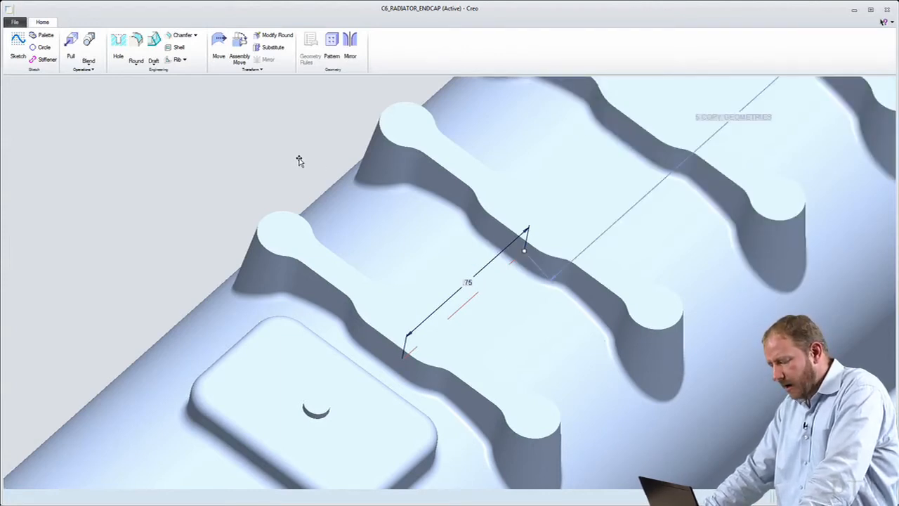
pyautogui.scroll(-4, 298, 160)
pyautogui.click(296, 143)
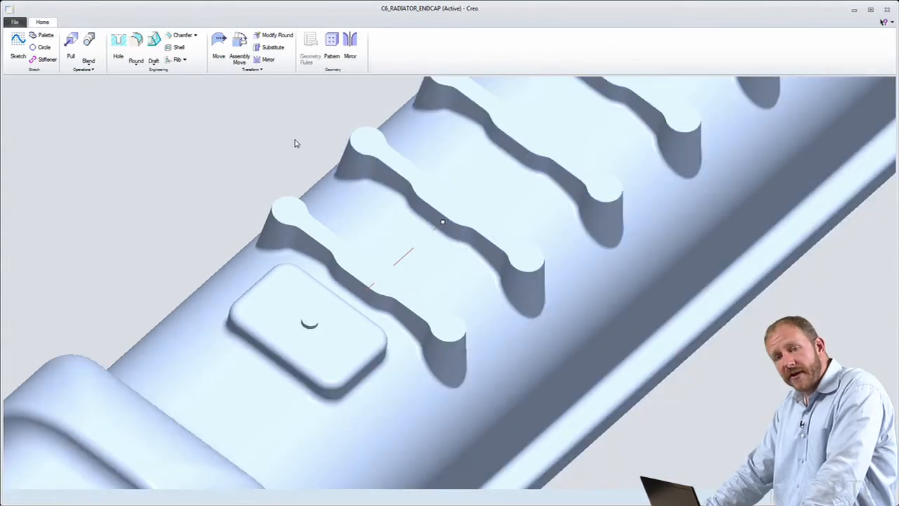
pyautogui.scroll(-2, 295, 144)
pyautogui.scroll(-2, 294, 161)
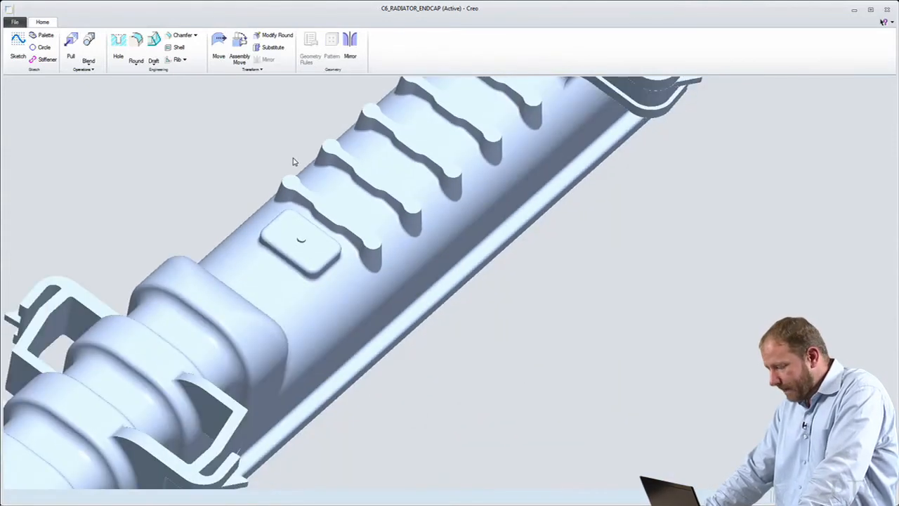
# Switch to Creo Parametric and open the part c6_radiator_endcap.prt.
pyautogui.press('1')
pyautogui.press('2')
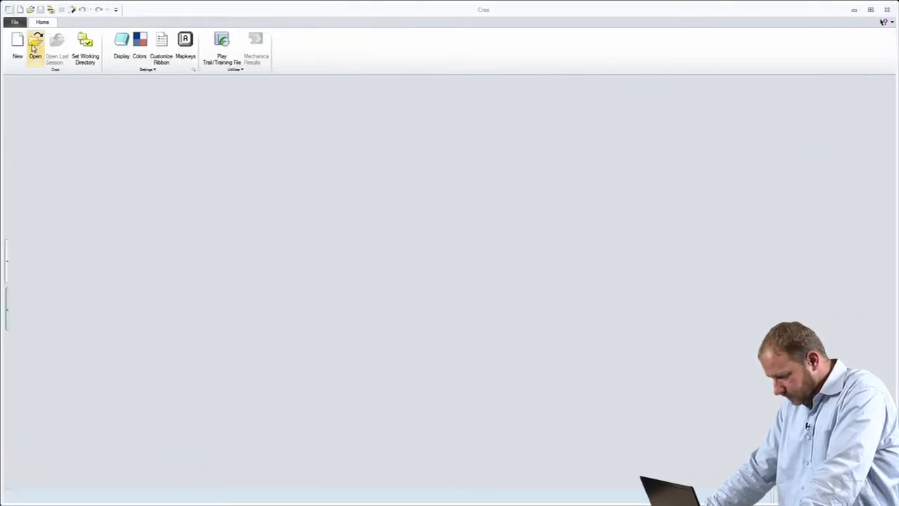
pyautogui.click(35, 46)
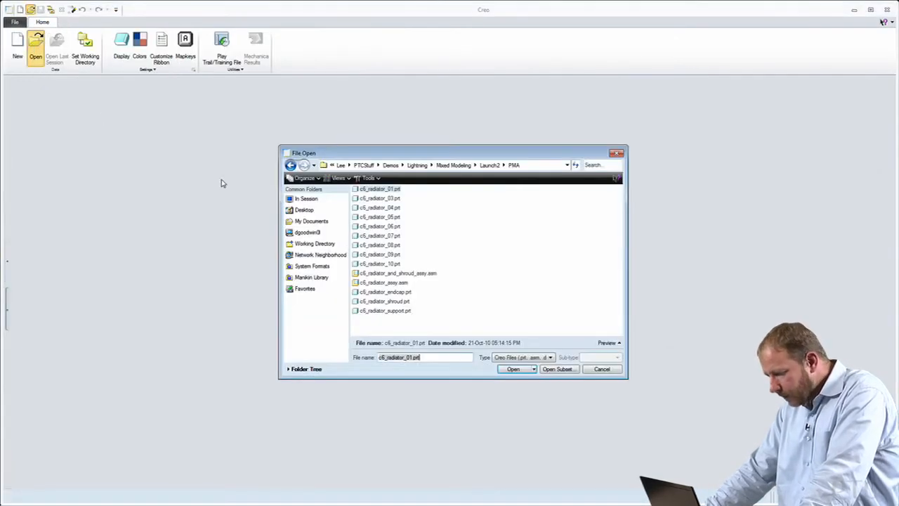
pyautogui.doubleClick(376, 293)
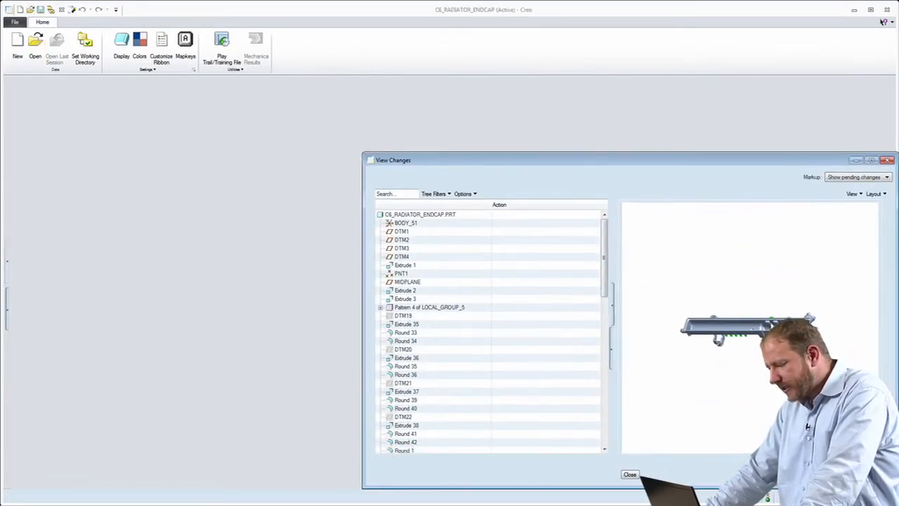
# Examine the end cap's pending changes in the preview and the feature list, including Flex Move 1, Extrude 40 and Flex Move 2.
pyautogui.scroll(3, 755, 323)
pyautogui.moveTo(816, 302); pyautogui.dragTo(733, 399, button='middle')
pyautogui.scroll(-3, 734, 399)
pyautogui.moveTo(791, 304); pyautogui.dragTo(794, 337, button='middle')
pyautogui.scroll(3, 818, 328)
pyautogui.moveTo(616, 267); pyautogui.dragTo(615, 386)
pyautogui.scroll(-1, 613, 403)
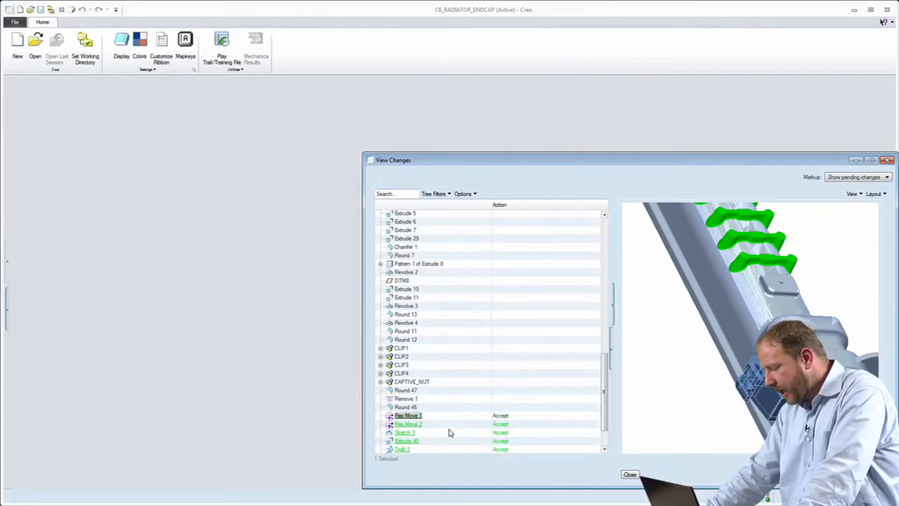
pyautogui.click(407, 441)
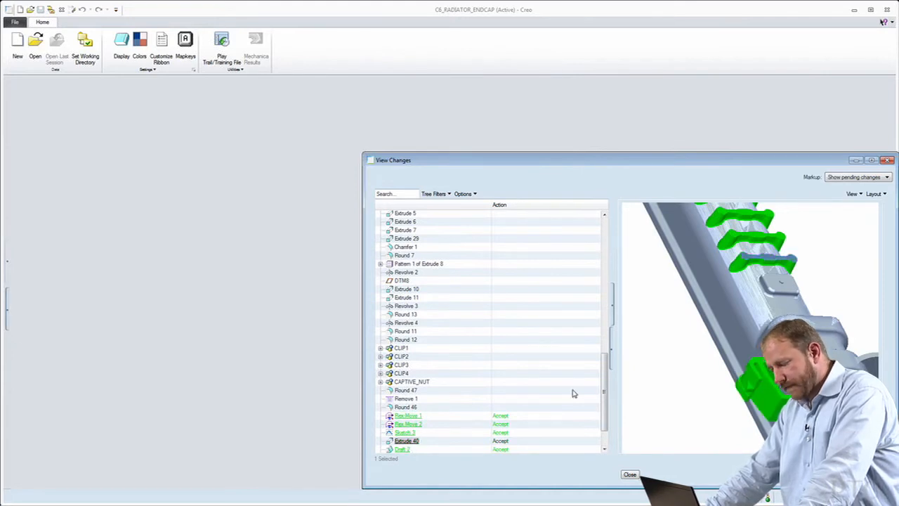
pyautogui.click(413, 425)
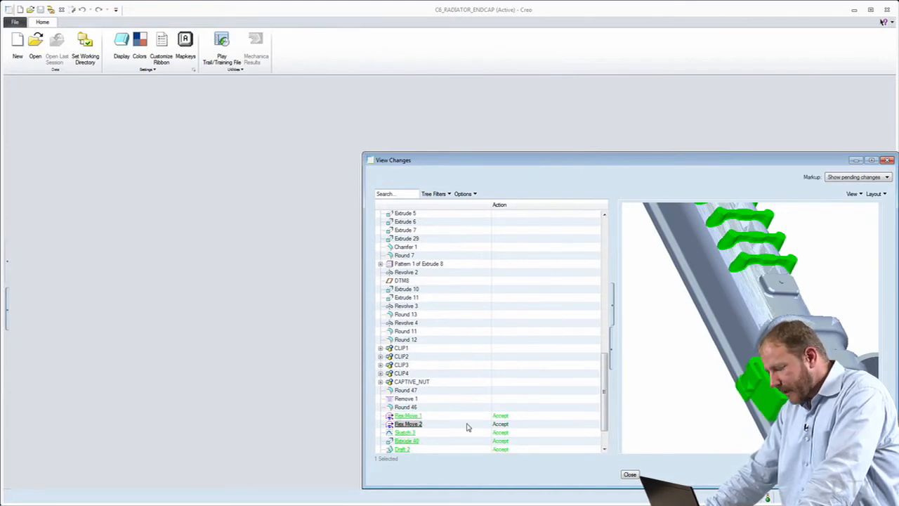
# Reject the Flex Move 1 change and complete the review of the pending changes.
pyautogui.click(513, 416)
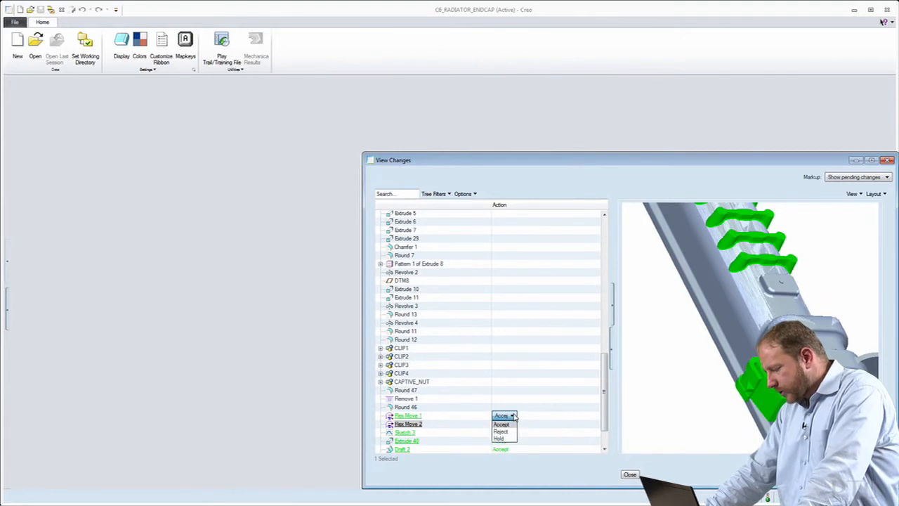
pyautogui.click(502, 431)
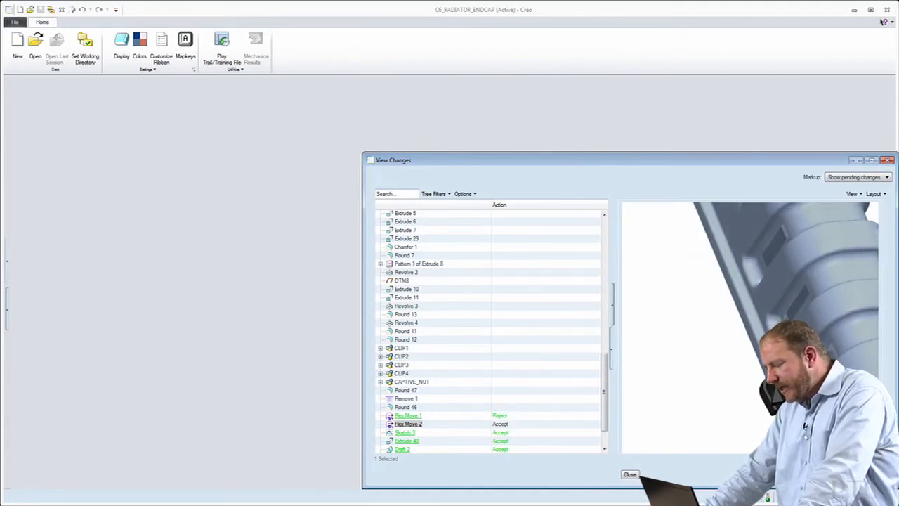
pyautogui.click(630, 475)
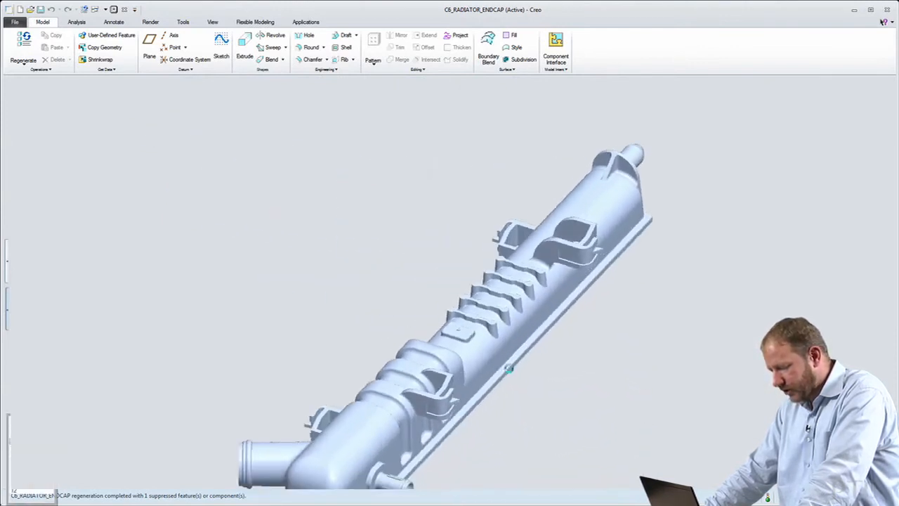
# Edit Pattern 5 of Copy Geometry and reduce the spacing between the ribs to about .50.
pyautogui.press('F2')
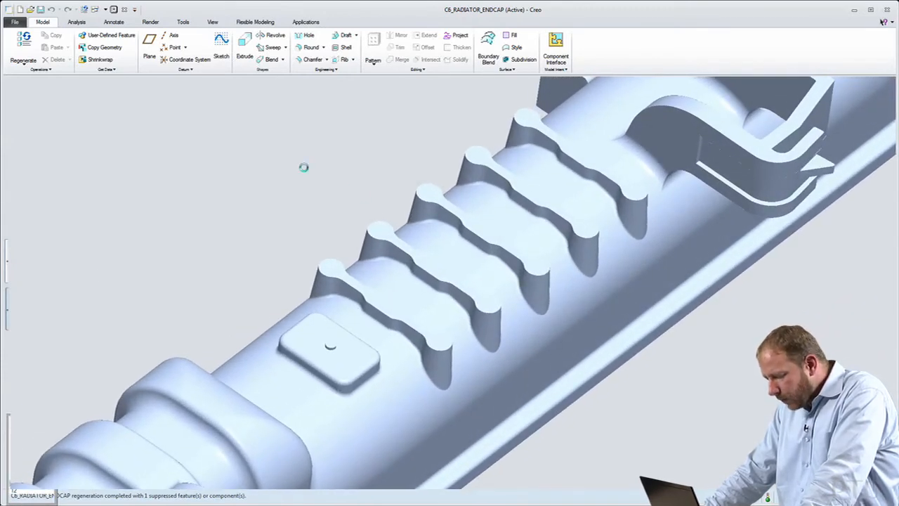
pyautogui.click(6, 261)
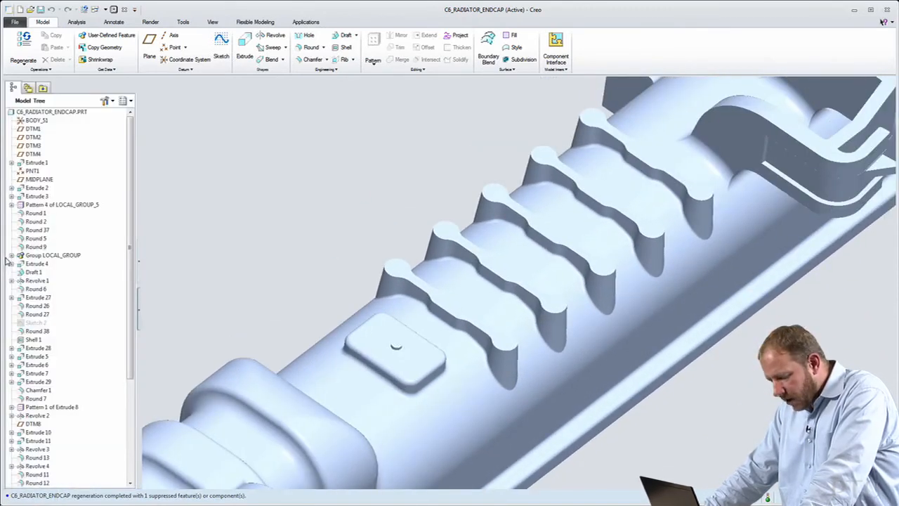
pyautogui.moveTo(129, 288); pyautogui.dragTo(137, 374)
pyautogui.click(40, 484)
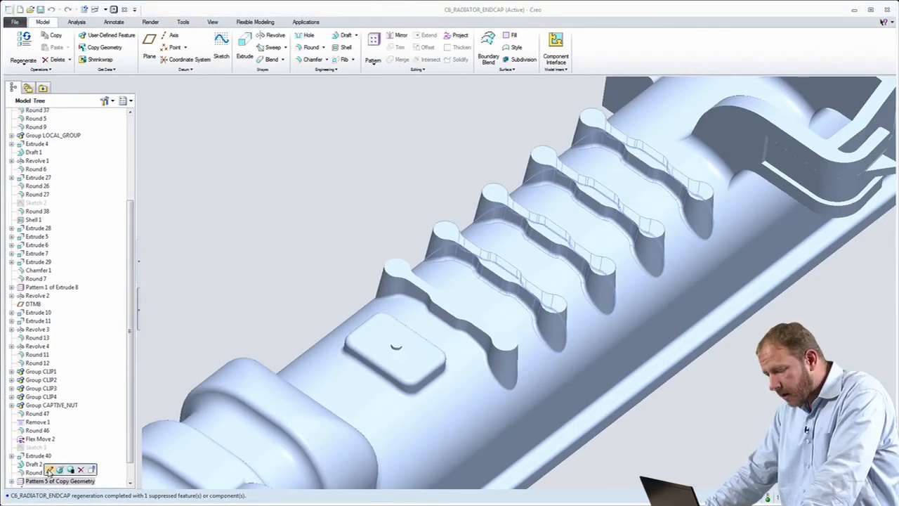
pyautogui.click(49, 470)
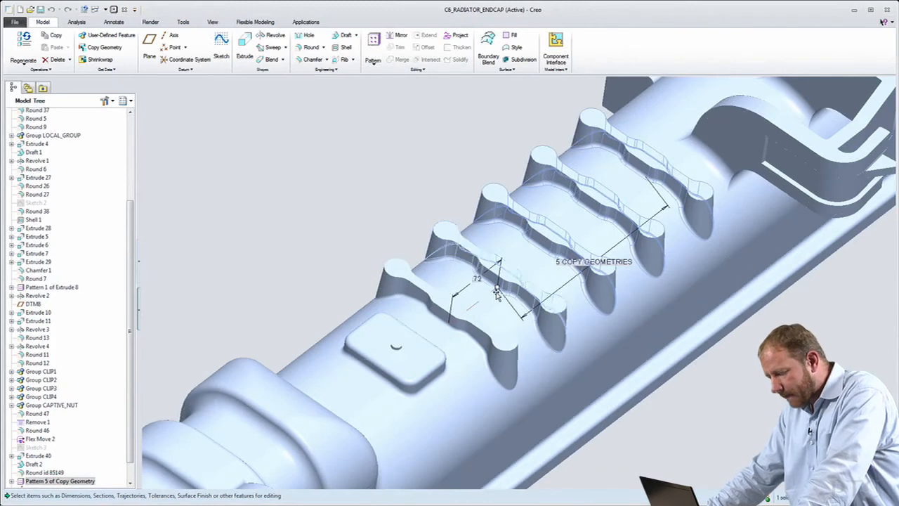
pyautogui.moveTo(497, 289); pyautogui.dragTo(483, 301)
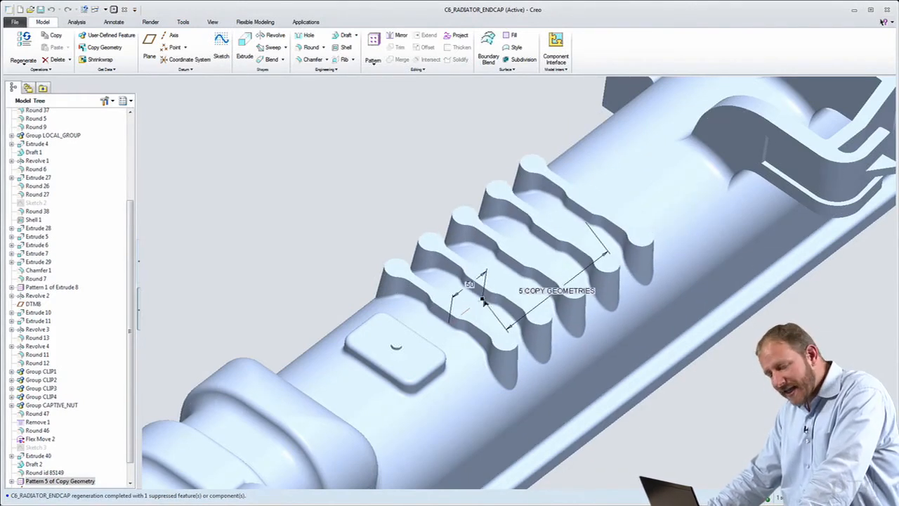
pyautogui.click(521, 293)
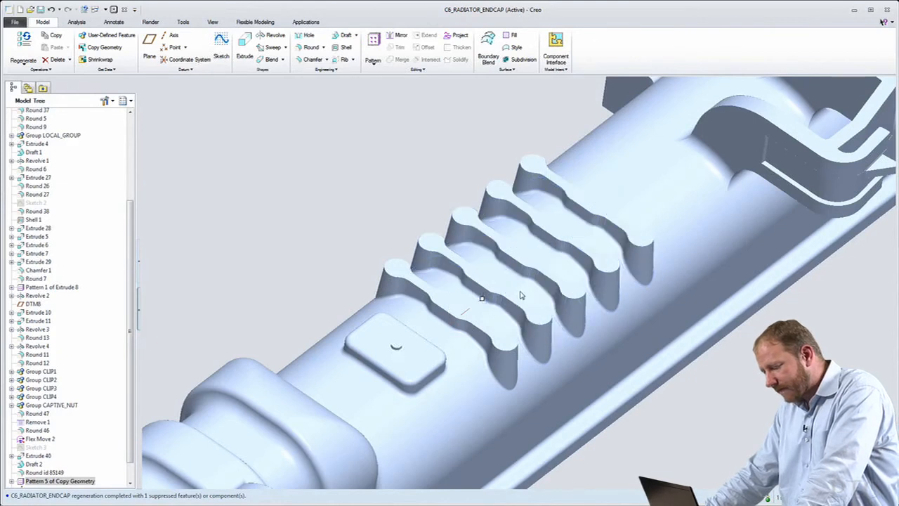
# Set the number of copies in the stiffener rib pattern to 7 and regenerate the part.
pyautogui.doubleClick(504, 336)
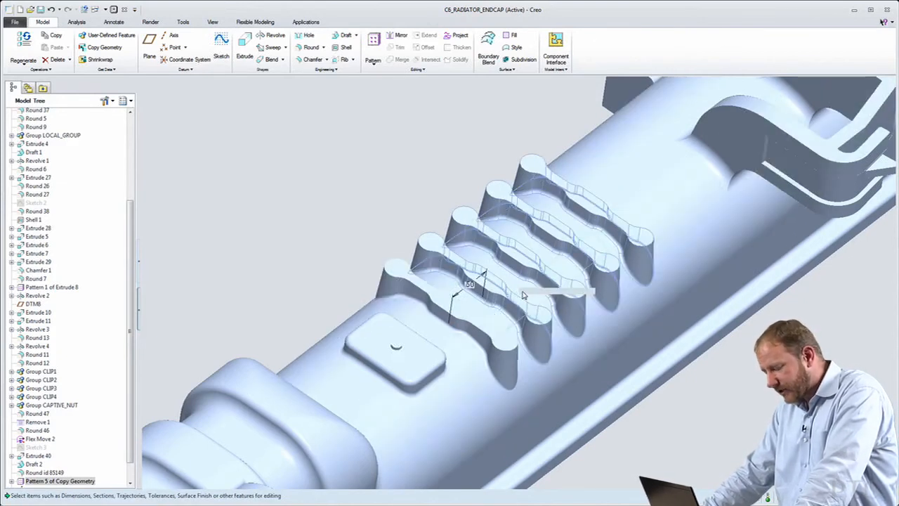
pyautogui.doubleClick(523, 292)
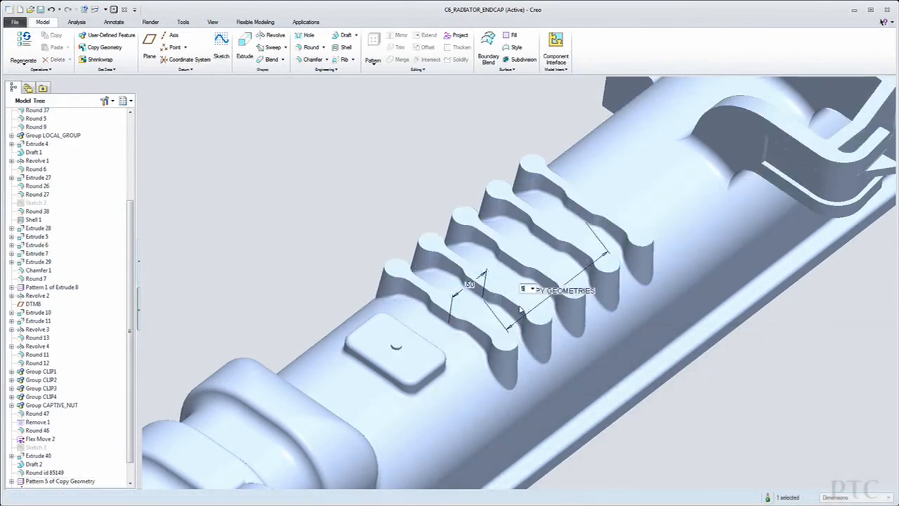
pyautogui.write('7')
pyautogui.press('Return')
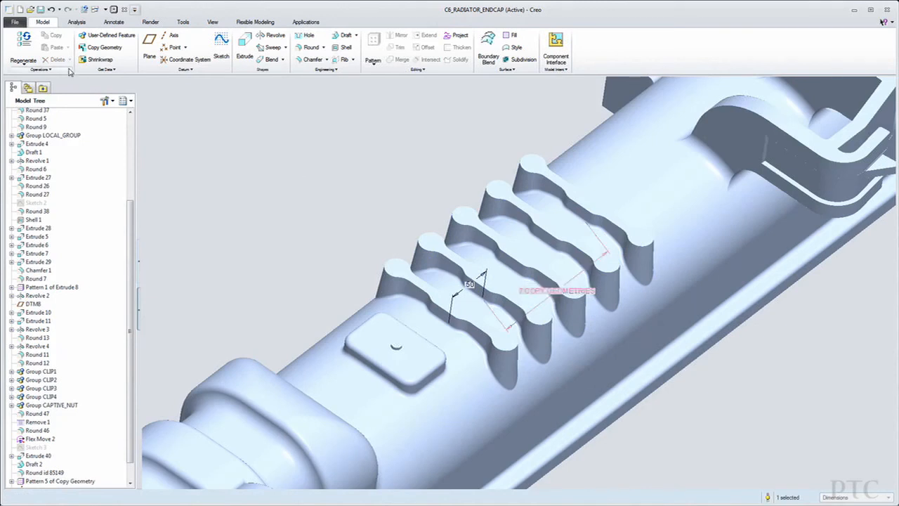
pyautogui.click(23, 44)
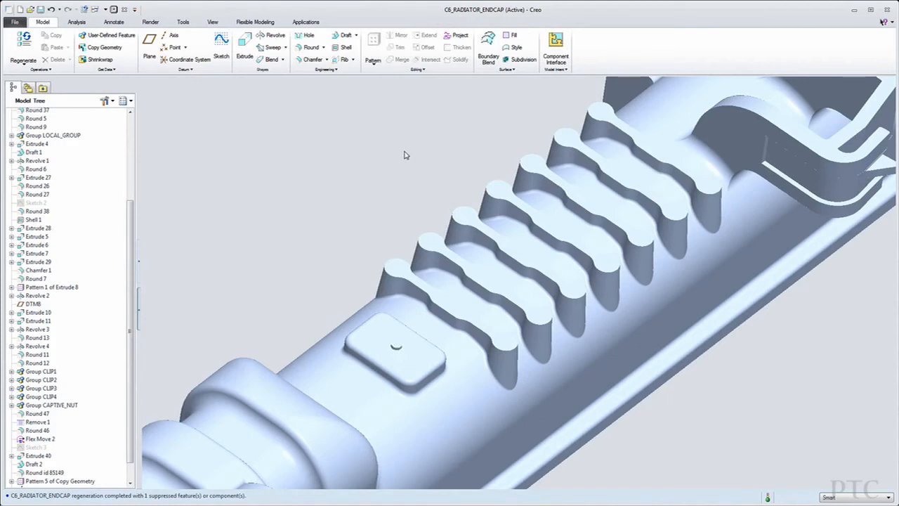
# Edit the definition of Sketch 3 and delete the line and arc segments forming the middle bulge on both sides of the rib profile.
pyautogui.click(38, 446)
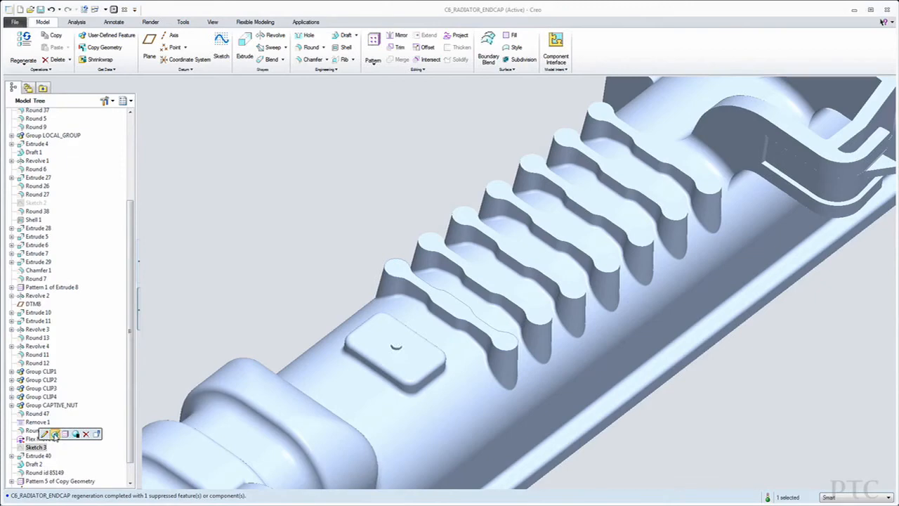
pyautogui.click(55, 434)
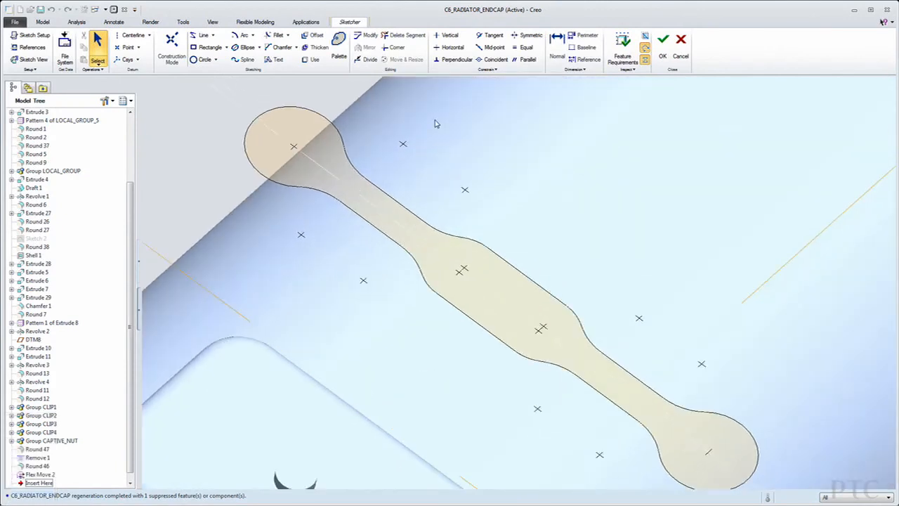
pyautogui.click(404, 35)
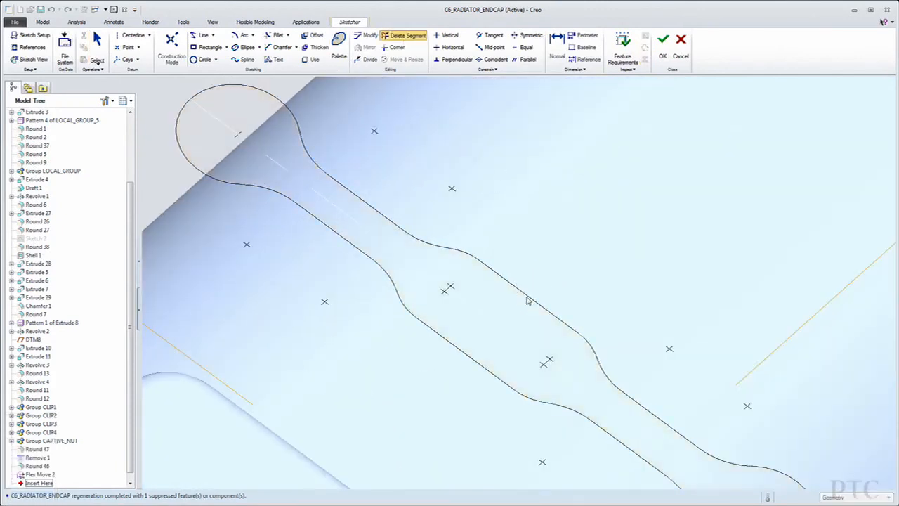
pyautogui.moveTo(467, 257)
pyautogui.mouseDown()
pyautogui.moveTo(451, 253)
pyautogui.moveTo(403, 296)
pyautogui.mouseUp()
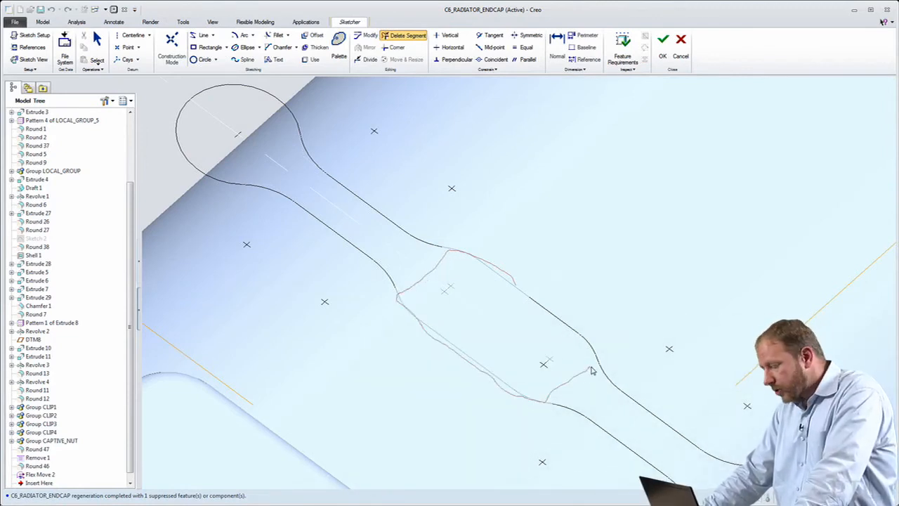
pyautogui.moveTo(540, 313); pyautogui.dragTo(537, 310)
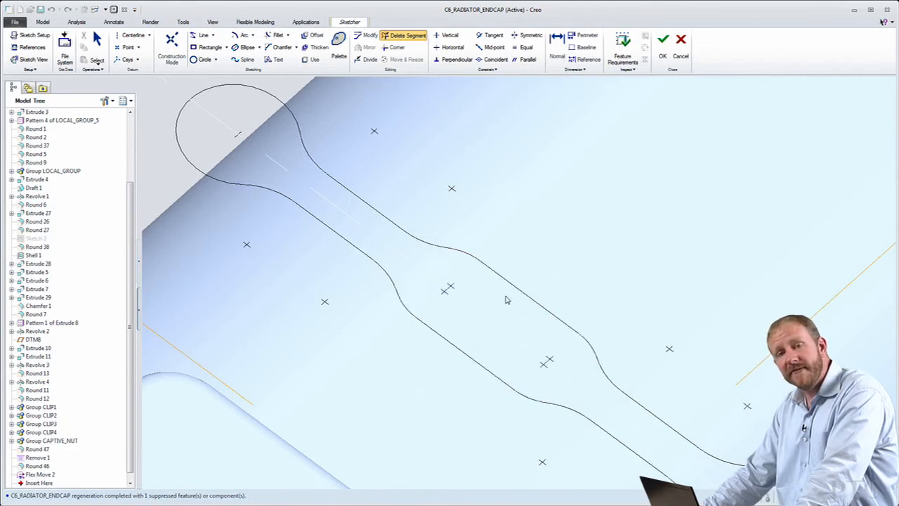
# Bridge both gaps in the rib profile with 3-Point / Tangent End arcs and complete the sketch.
pyautogui.click(253, 35)
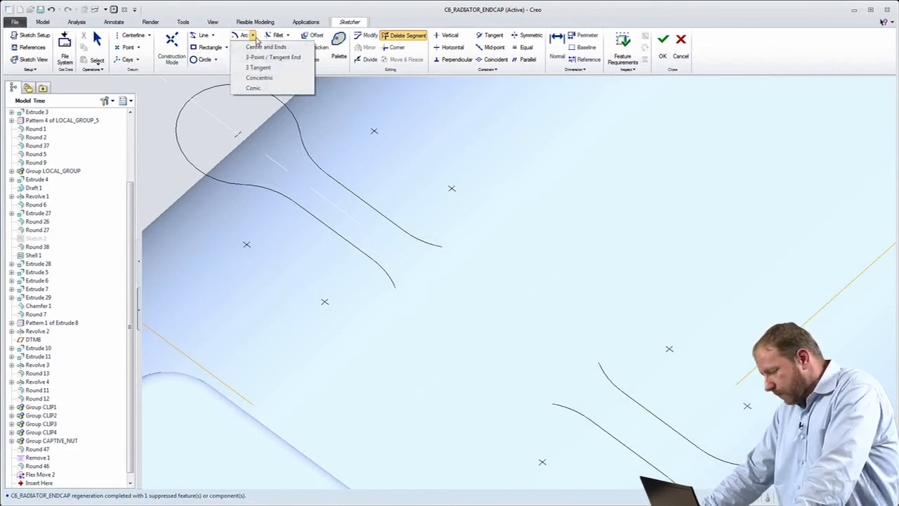
pyautogui.click(260, 57)
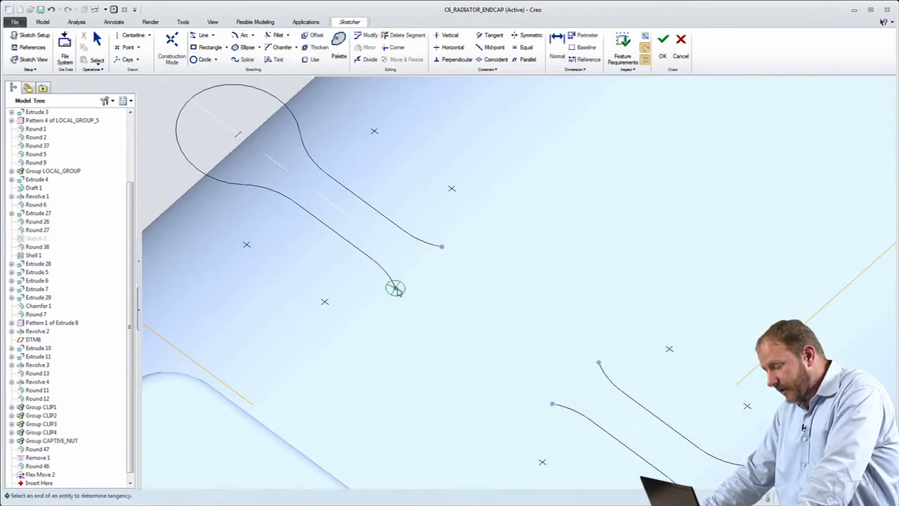
pyautogui.click(395, 287)
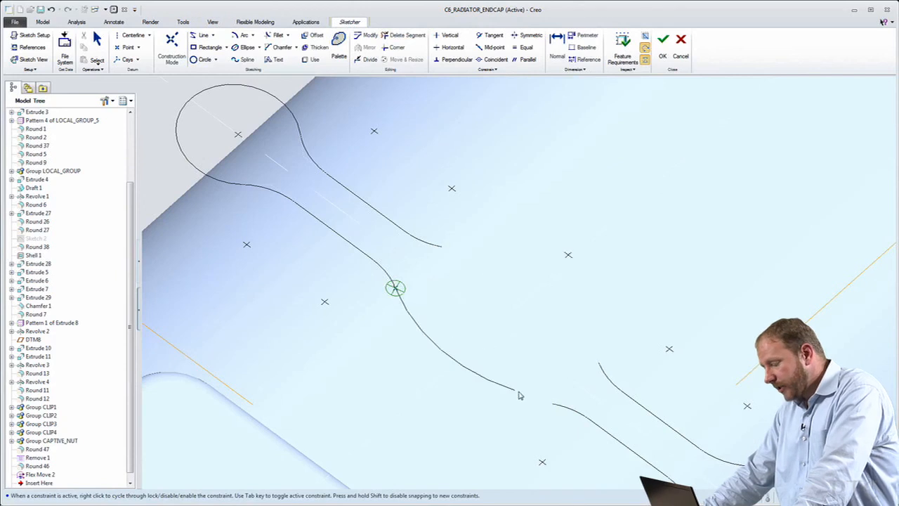
pyautogui.click(599, 363)
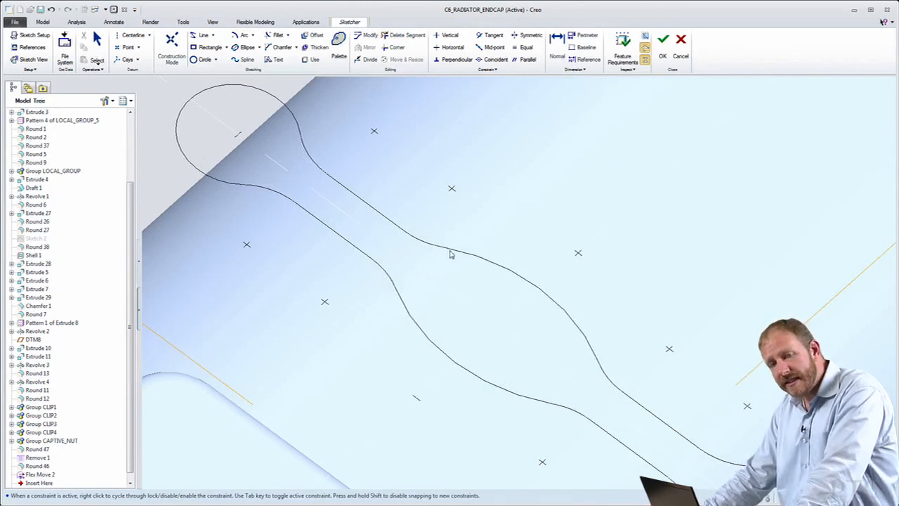
pyautogui.middleClick(471, 278)
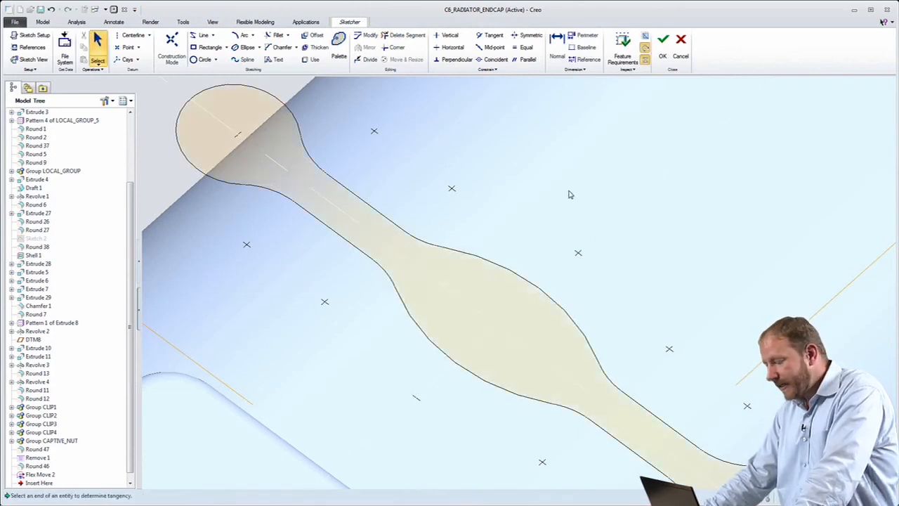
pyautogui.click(662, 44)
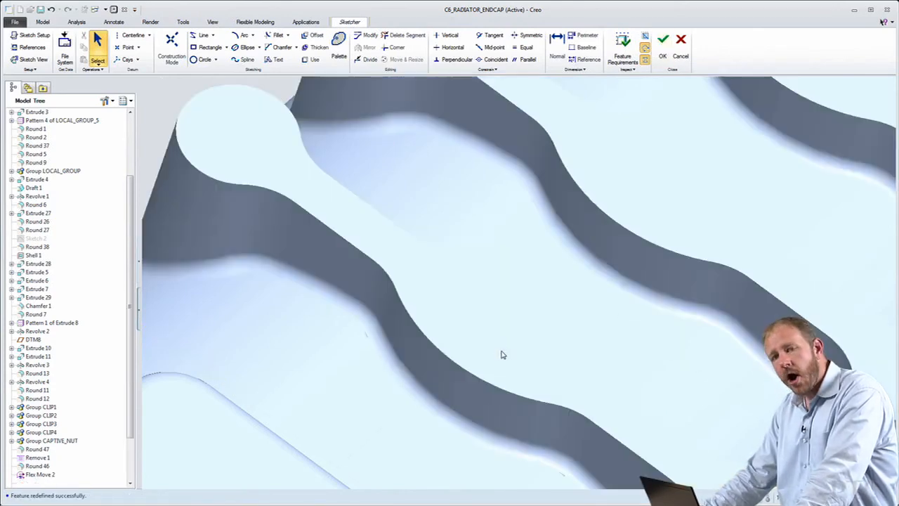
pyautogui.hotkey('ctrl', 'd')
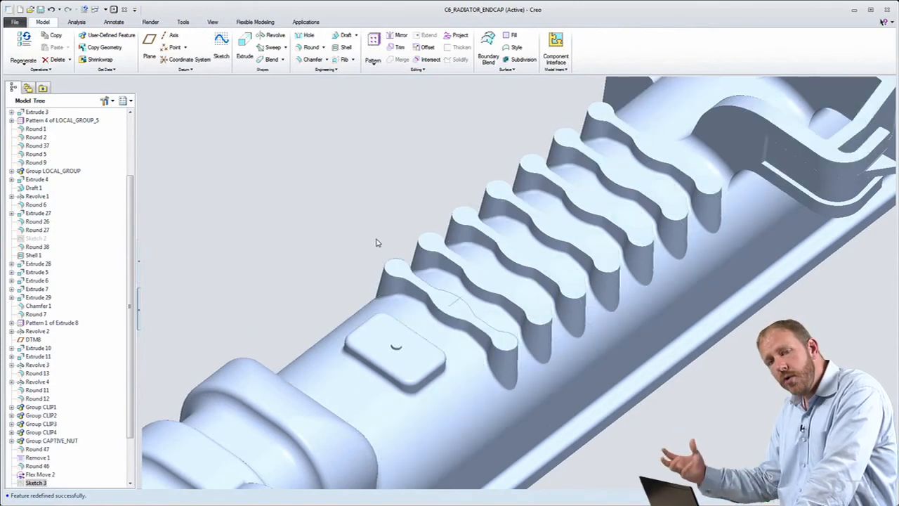
# Edit the pattern of small raised ribs around the narrow outlet pipe, set the number of extrudes to 14 and regenerate the part.
pyautogui.hotkey('ctrl', 'd')
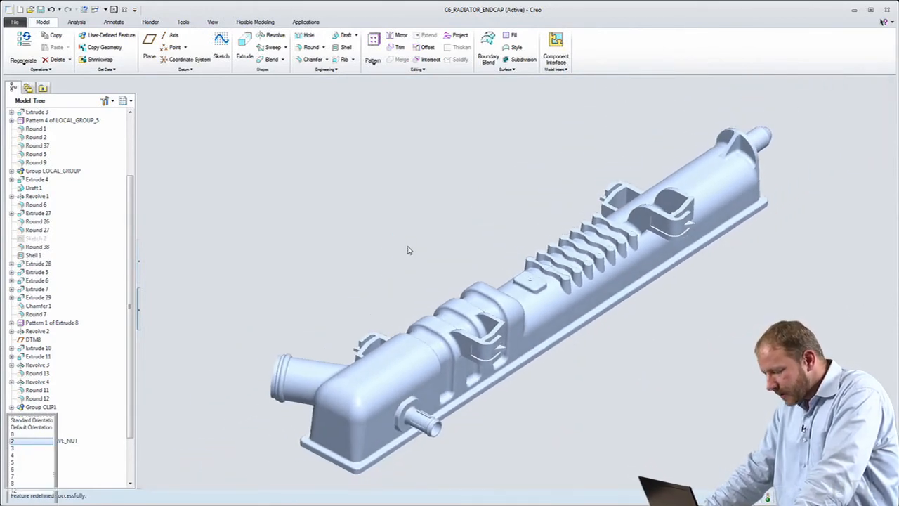
pyautogui.press('F6')
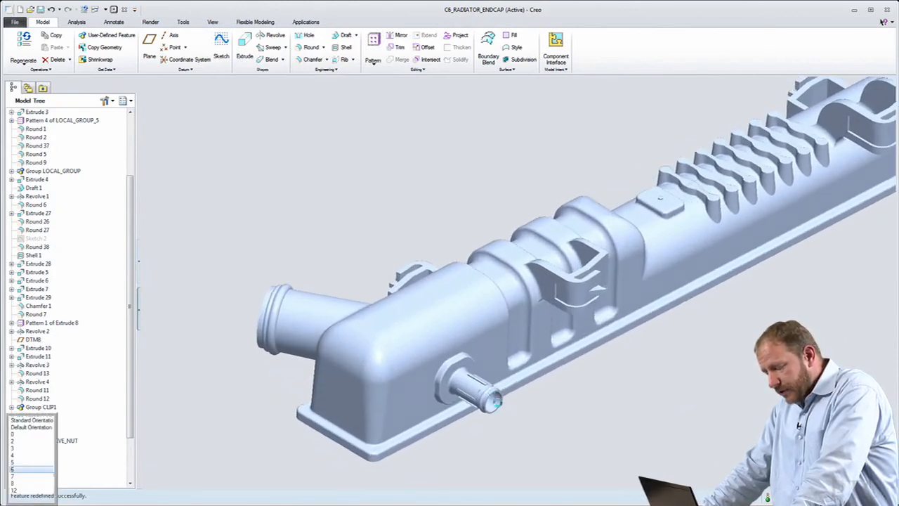
pyautogui.press('F7')
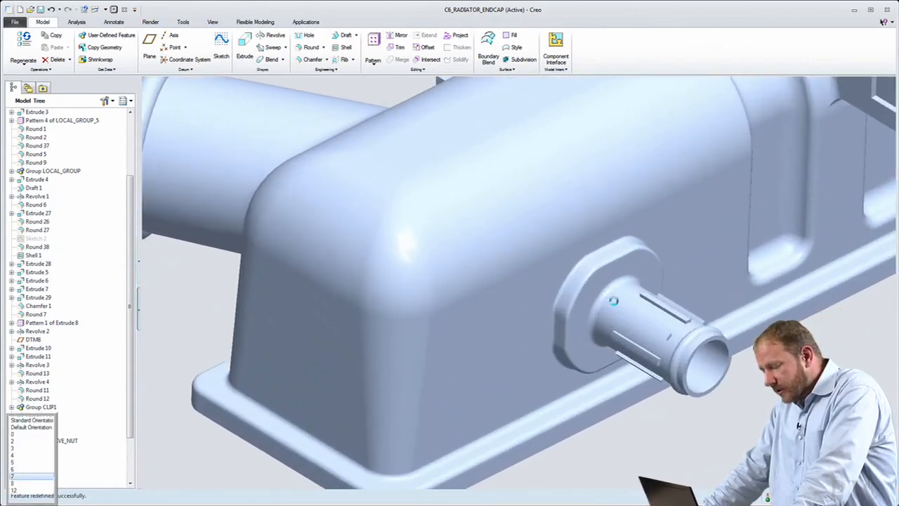
pyautogui.scroll(1, 499, 403)
pyautogui.scroll(-1, 743, 305)
pyautogui.scroll(-2, 702, 323)
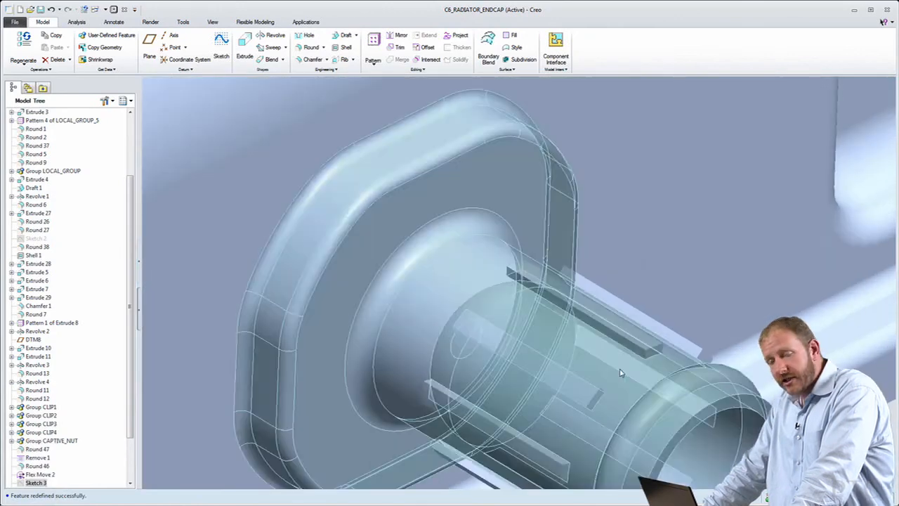
pyautogui.click(569, 387)
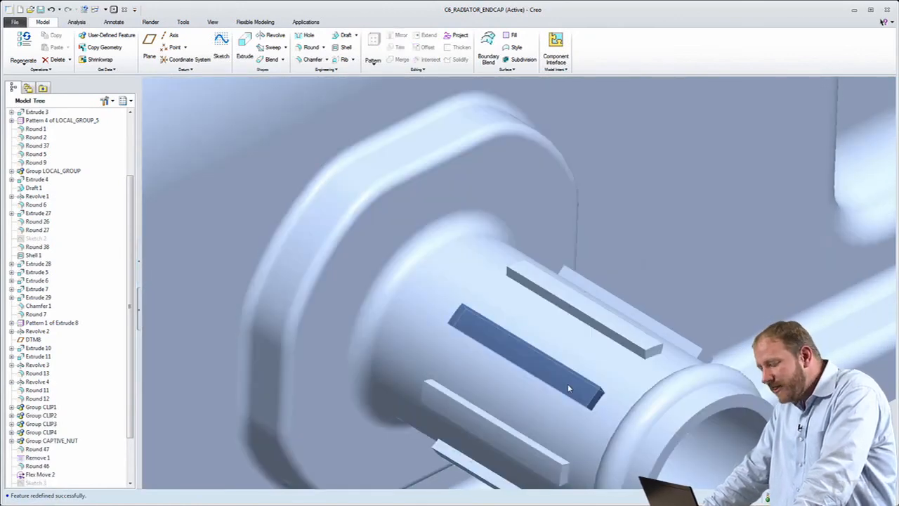
pyautogui.click(573, 374)
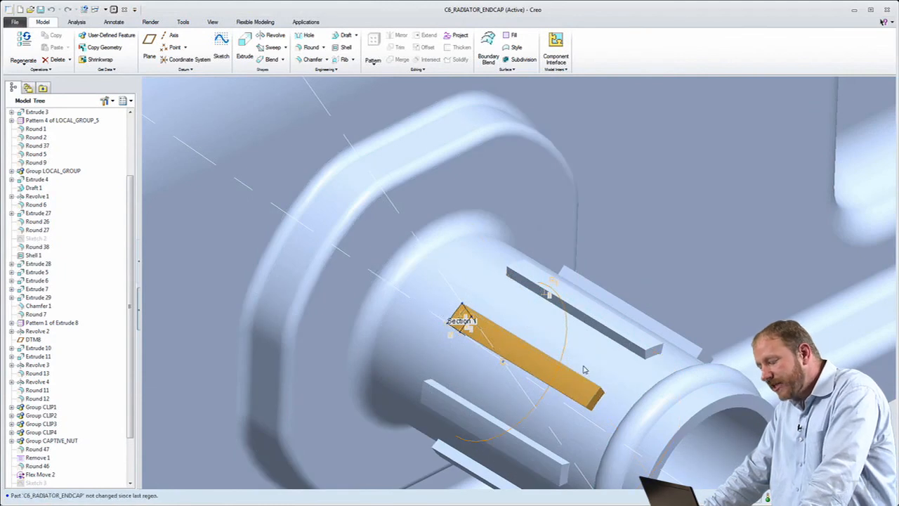
pyautogui.click(586, 358)
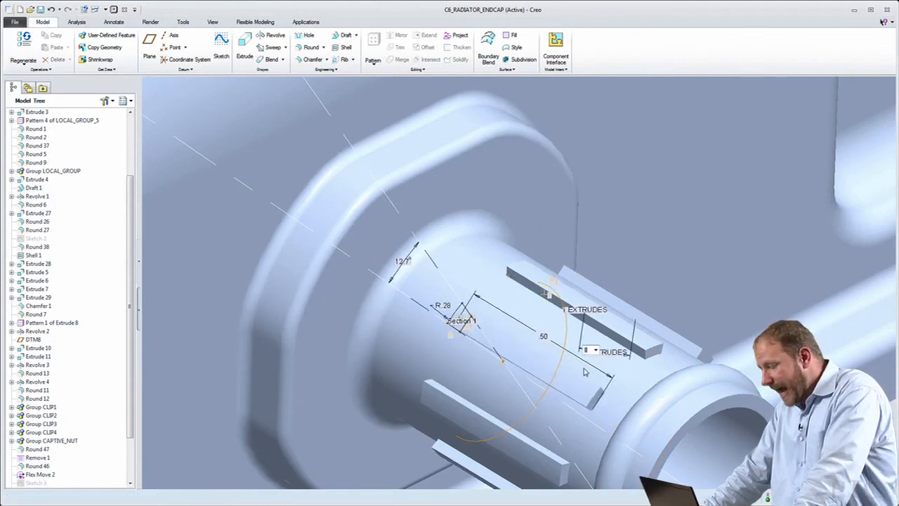
pyautogui.write('14')
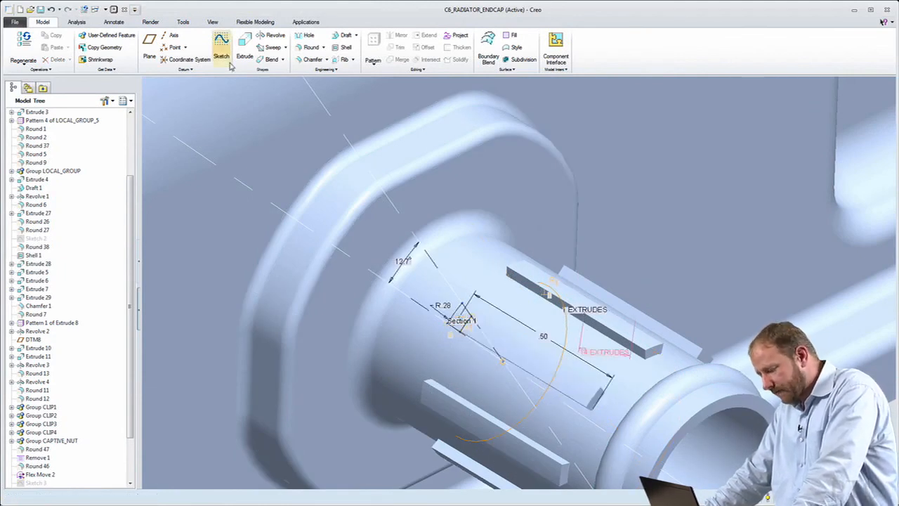
pyautogui.click(28, 51)
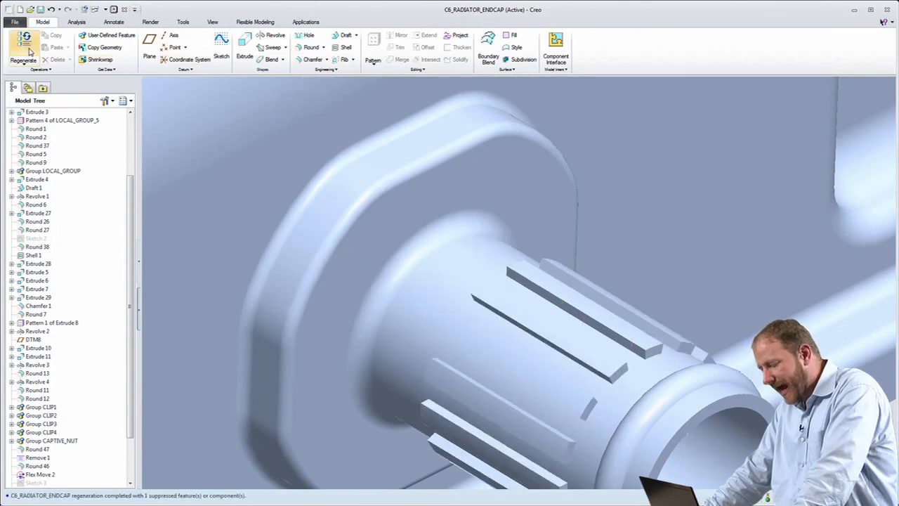
pyautogui.scroll(-5, 311, 161)
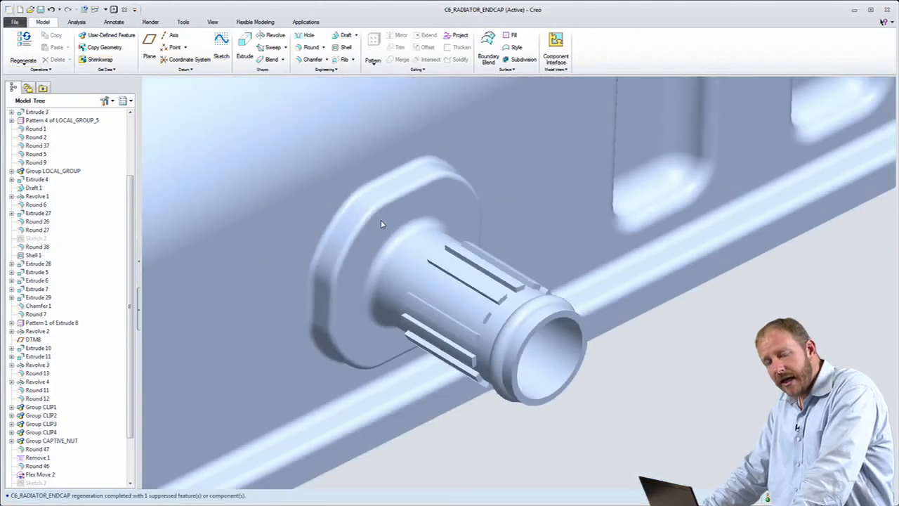
pyautogui.moveTo(381, 225)
pyautogui.mouseDown(button='middle')
pyautogui.moveTo(361, 183)
pyautogui.moveTo(379, 225)
pyautogui.mouseUp(button='middle')
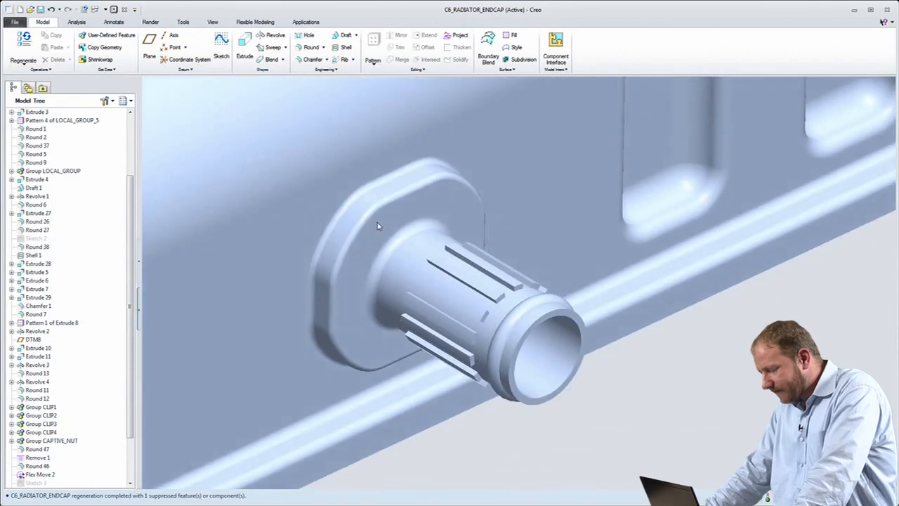
pyautogui.press('2')
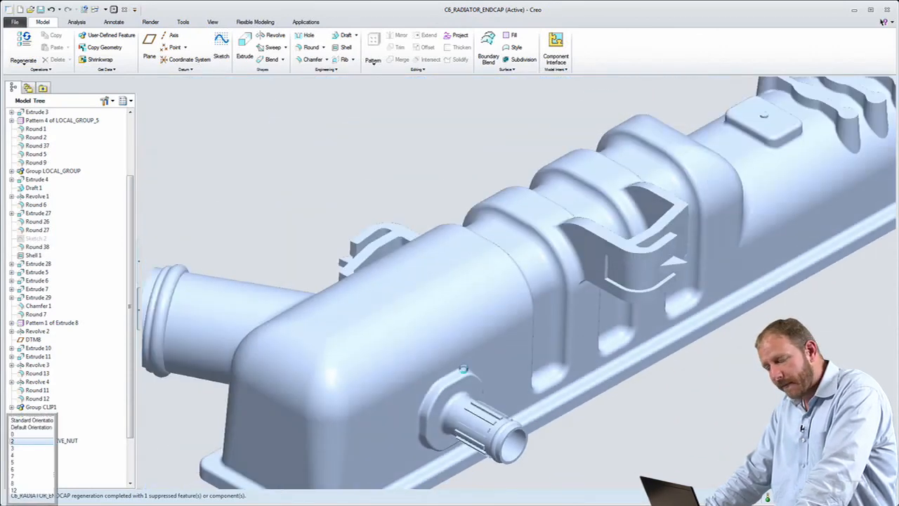